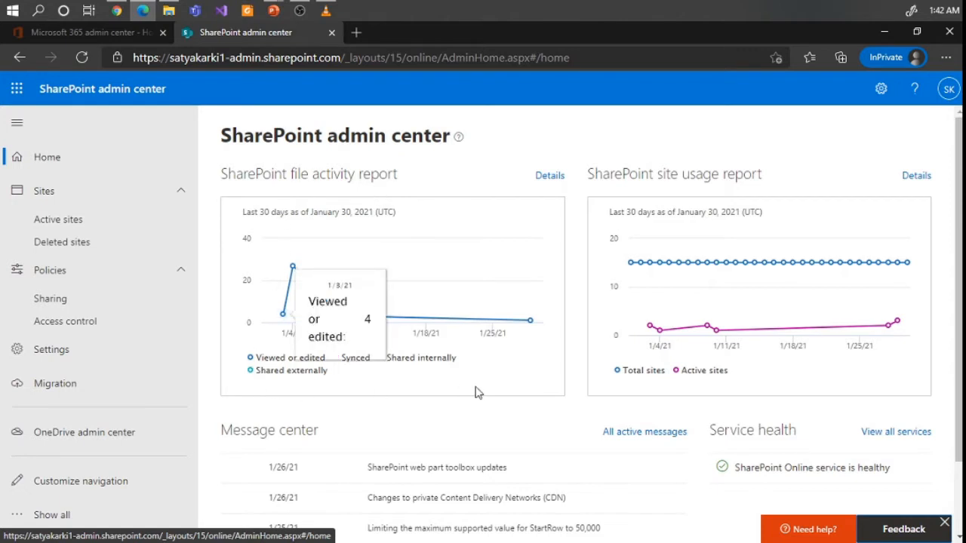
- Examine the file activity report, site usage report, message center and service health on the admin home page
mouse_move(279, 246)
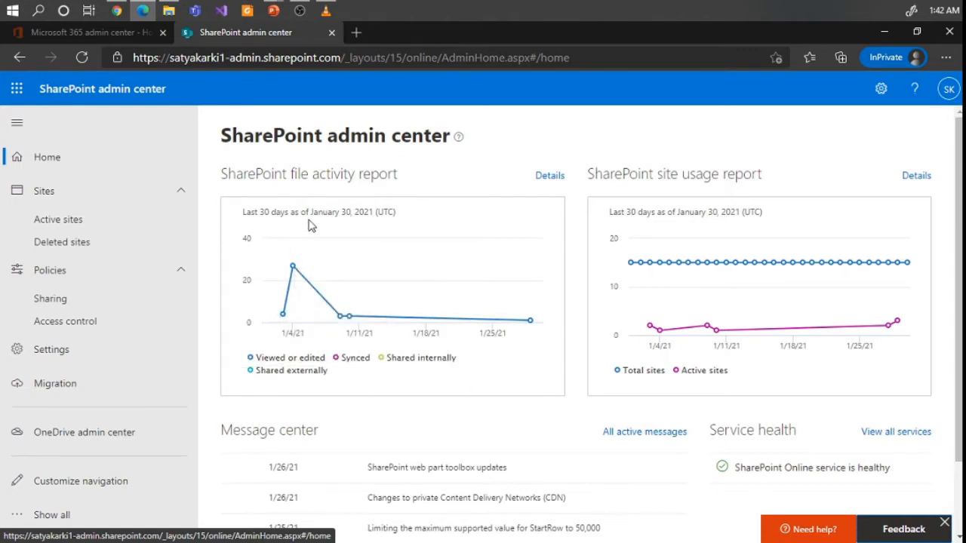
mouse_move(298, 323)
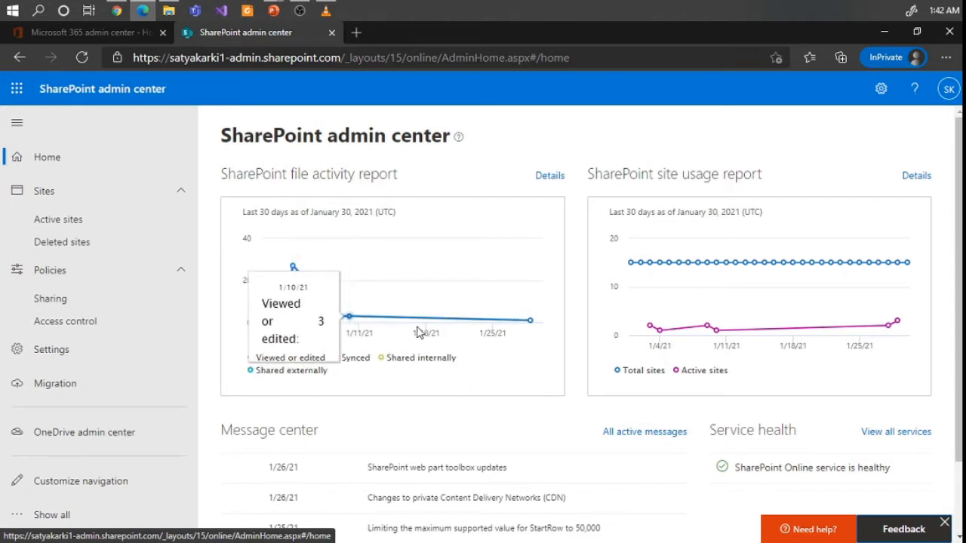
mouse_move(649, 298)
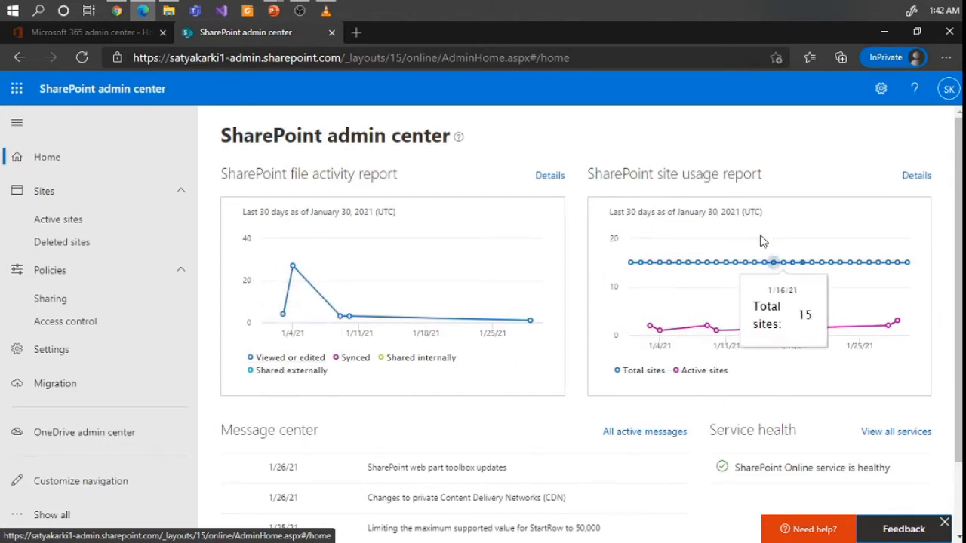
scroll(571, 357, "down", 1)
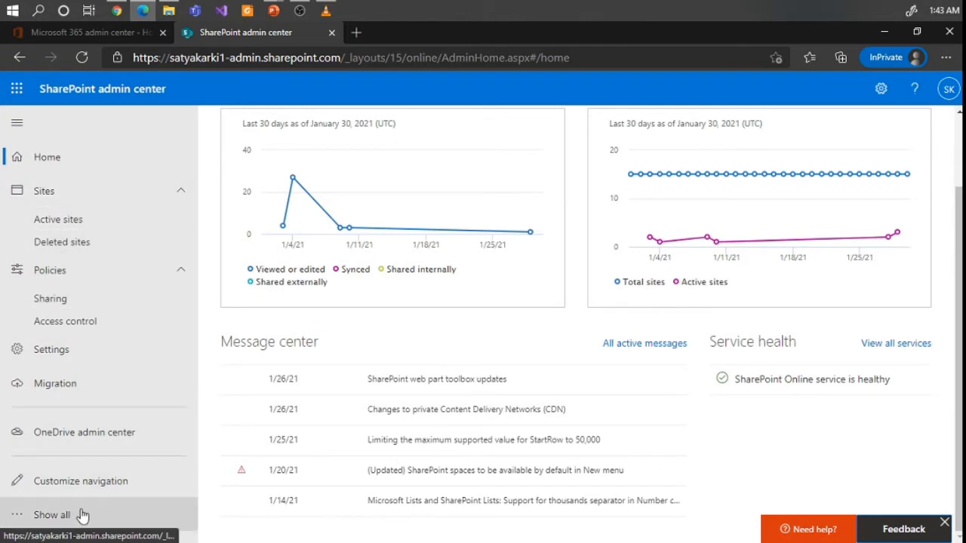
scroll(297, 176, "up", 2)
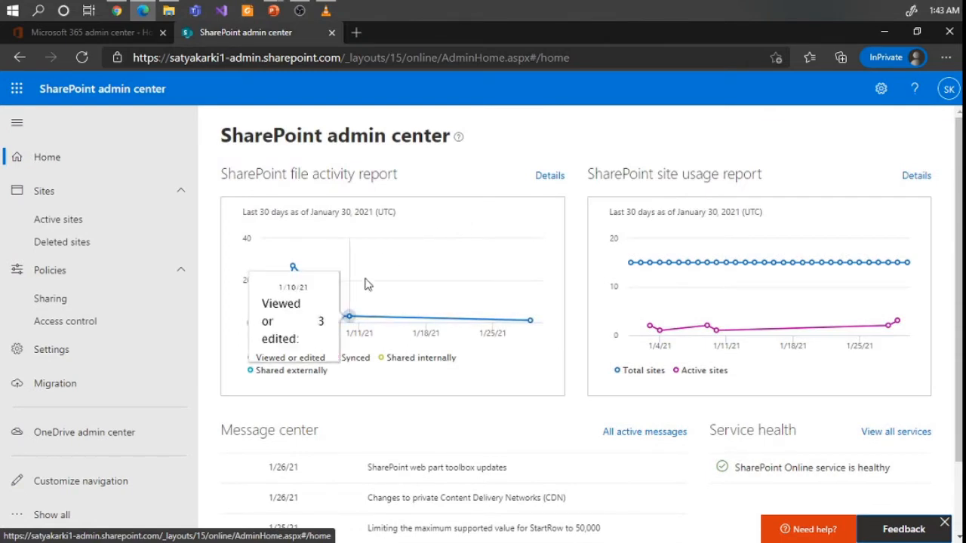
- Add More features to the navigation pane and save the customization
left_click(93, 487)
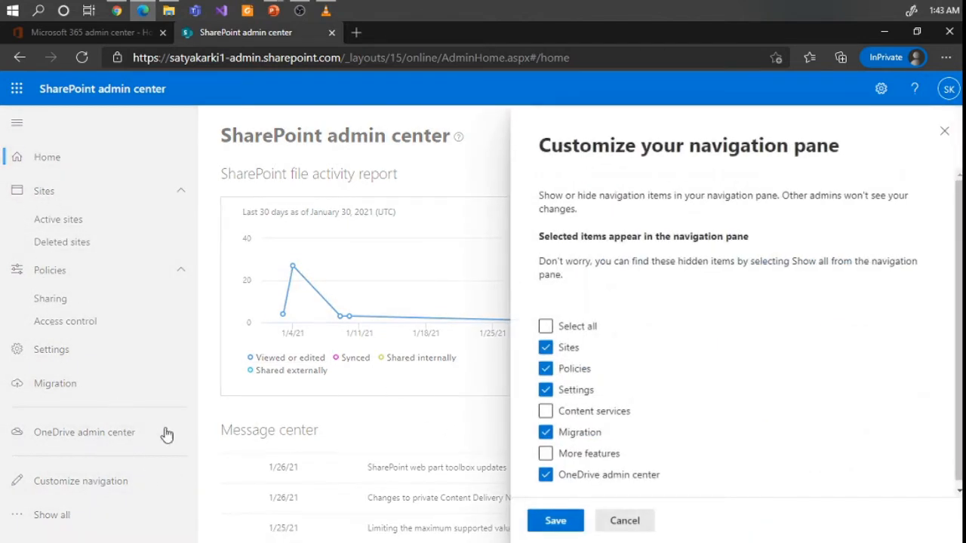
left_click(547, 458)
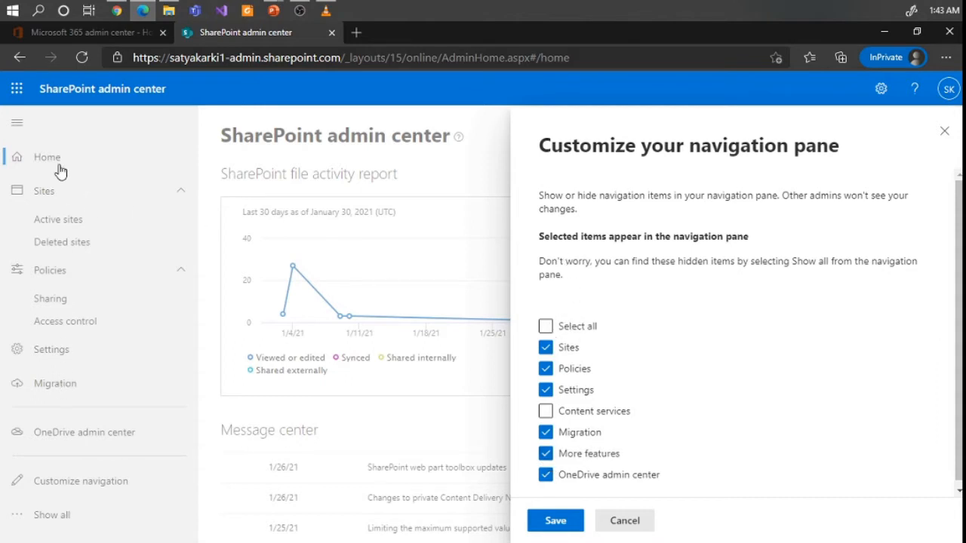
left_click(555, 522)
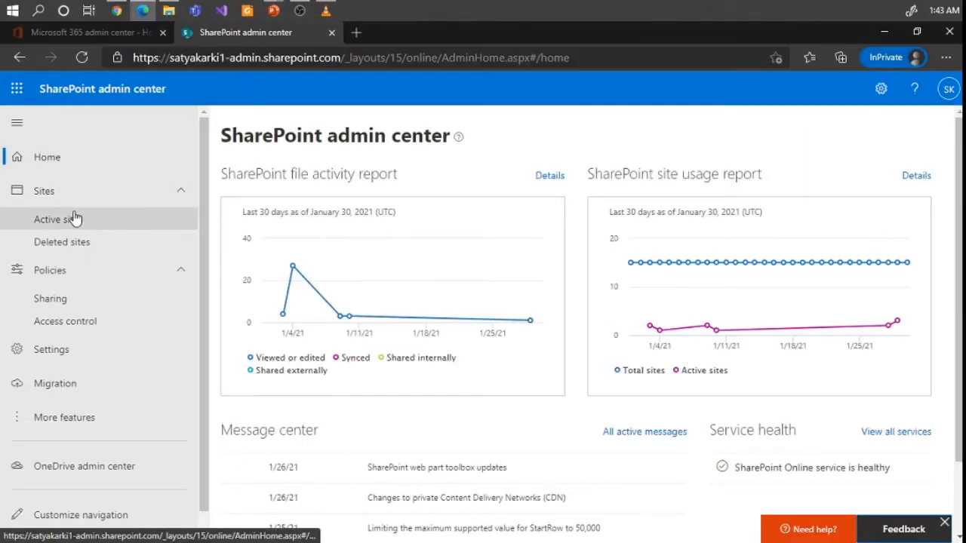
- Open the list of active sites
left_click(49, 192)
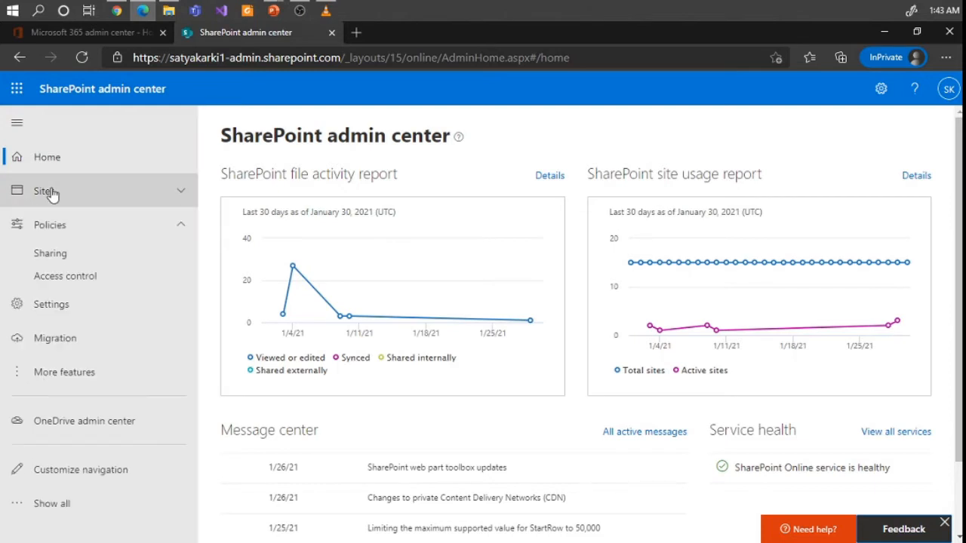
left_click(49, 192)
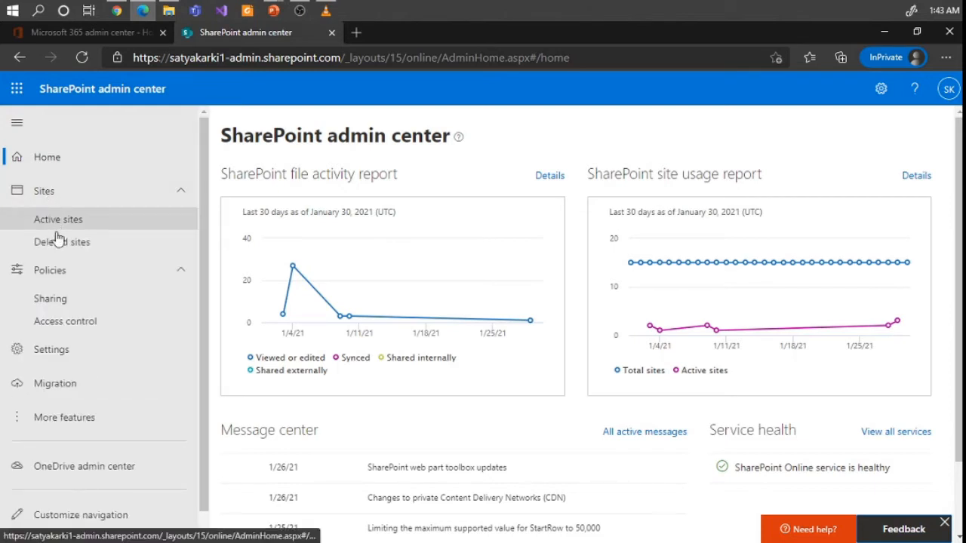
left_click(60, 220)
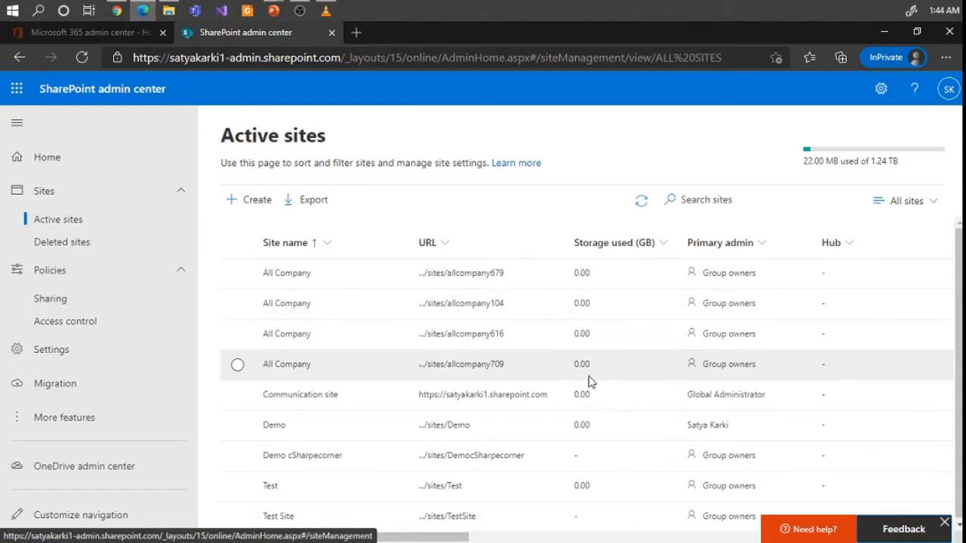
- Widen the Microsoft 365 Group column in the active sites list so its full heading fits
left_click_drag(446, 539, 558, 540)
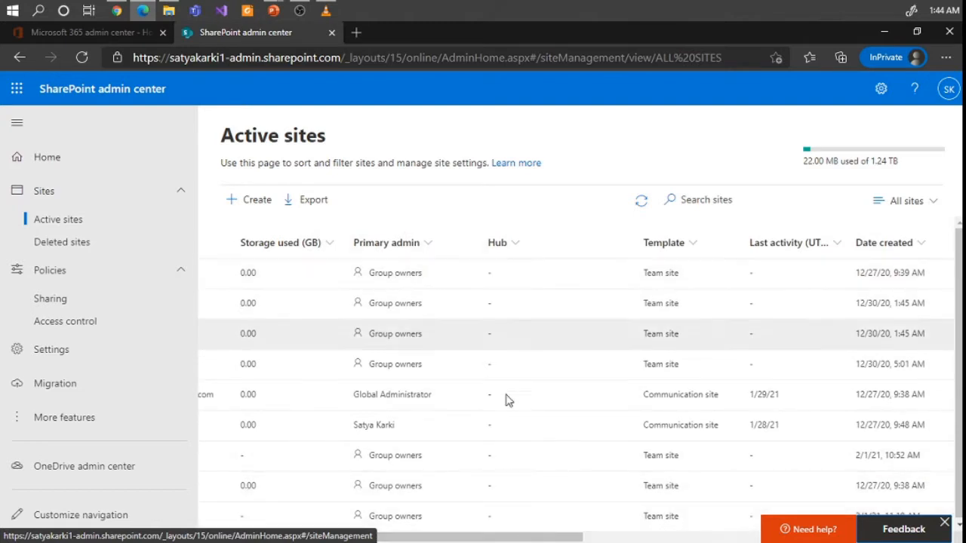
left_click_drag(510, 539, 599, 541)
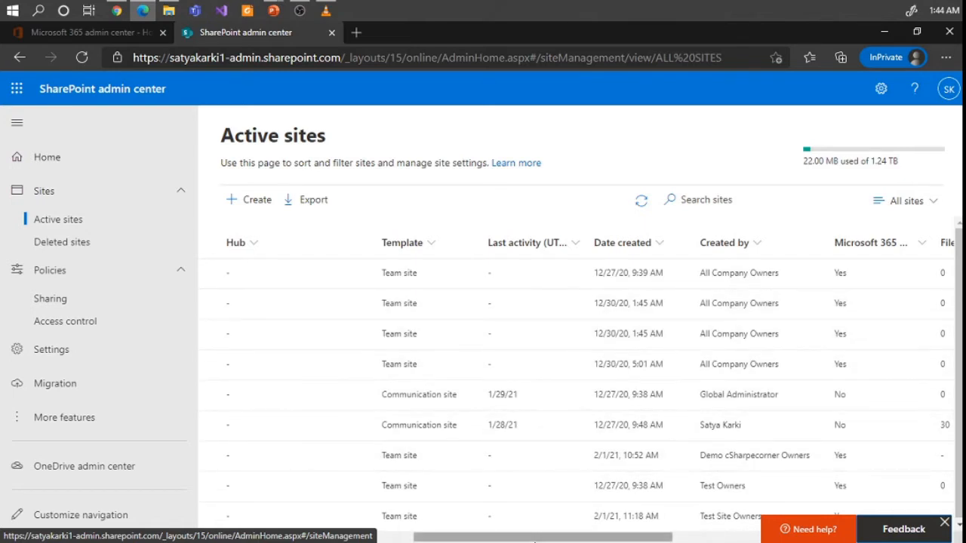
left_click_drag(541, 537, 629, 537)
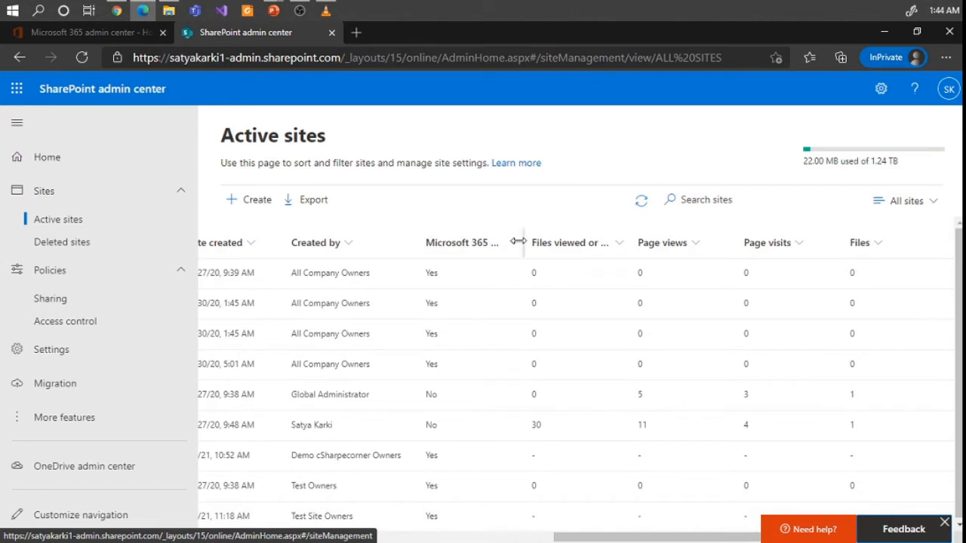
left_click_drag(523, 242, 543, 242)
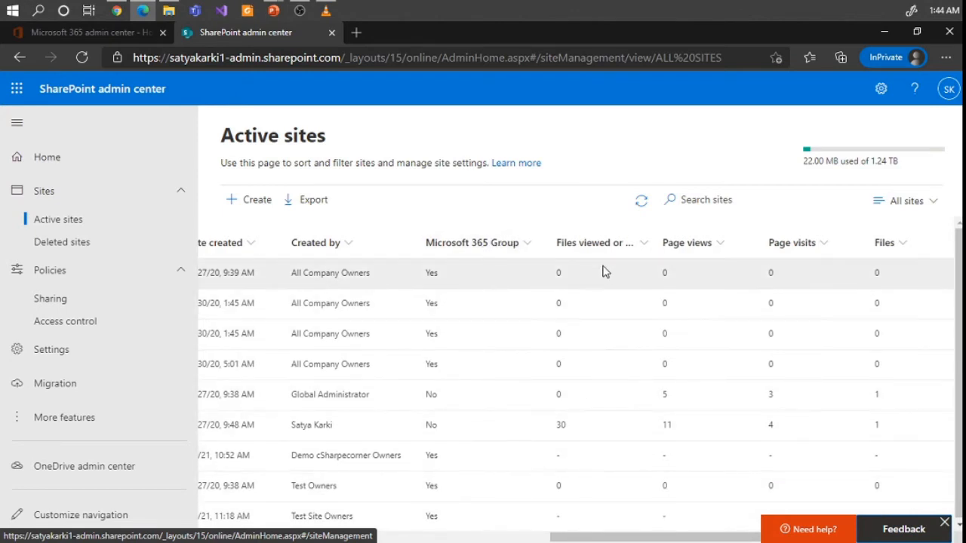
- Review the remaining columns of the active sites list, its built-in views and the site search
left_click_drag(593, 536, 718, 540)
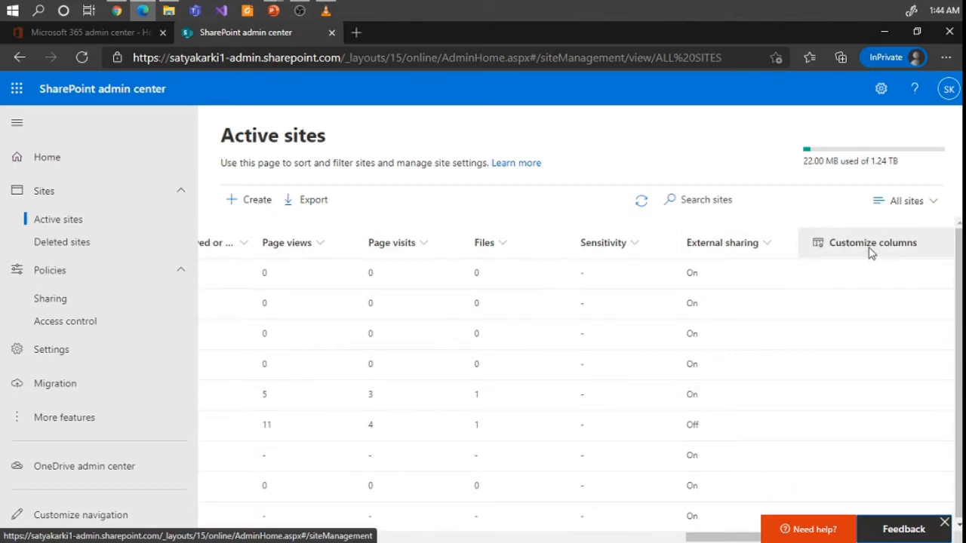
left_click(931, 203)
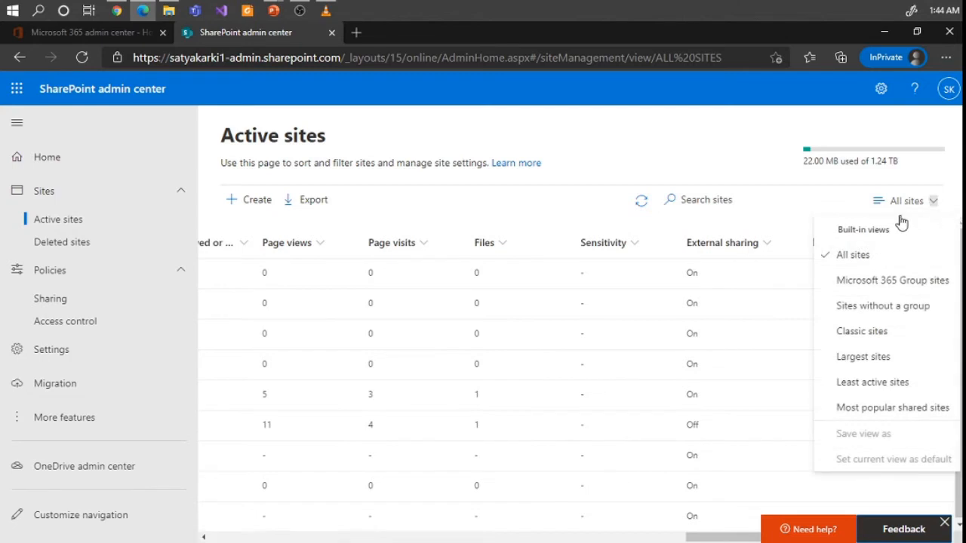
left_click(811, 200)
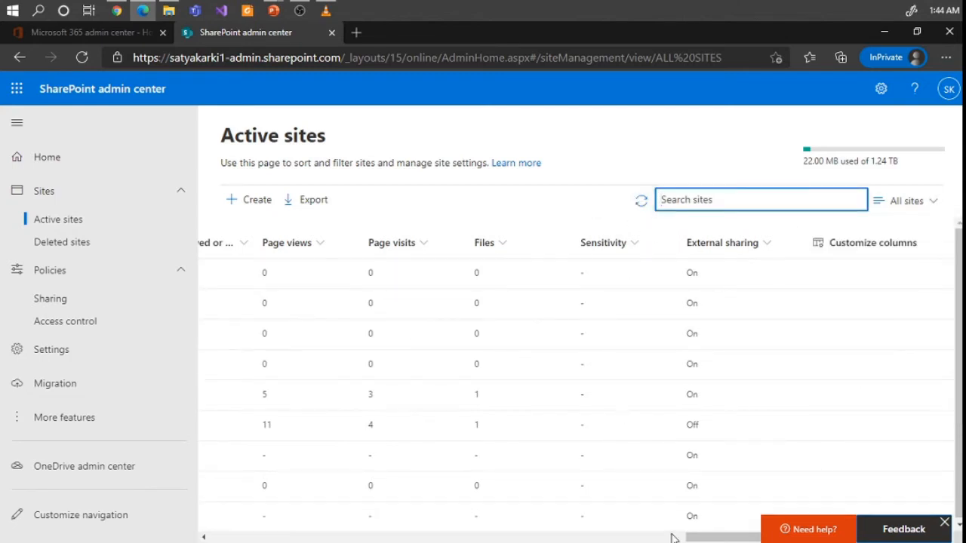
left_click_drag(694, 538, 432, 538)
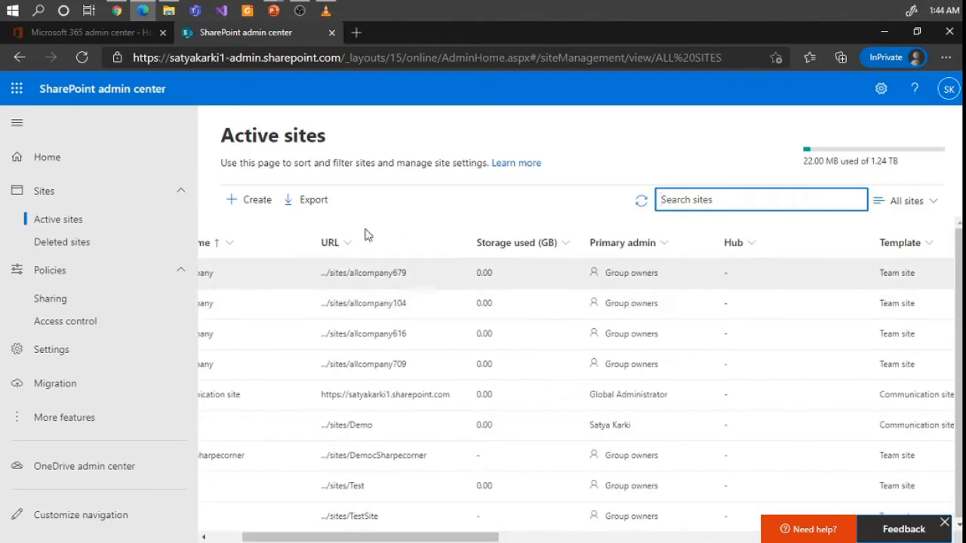
scroll(453, 317, "left", 2)
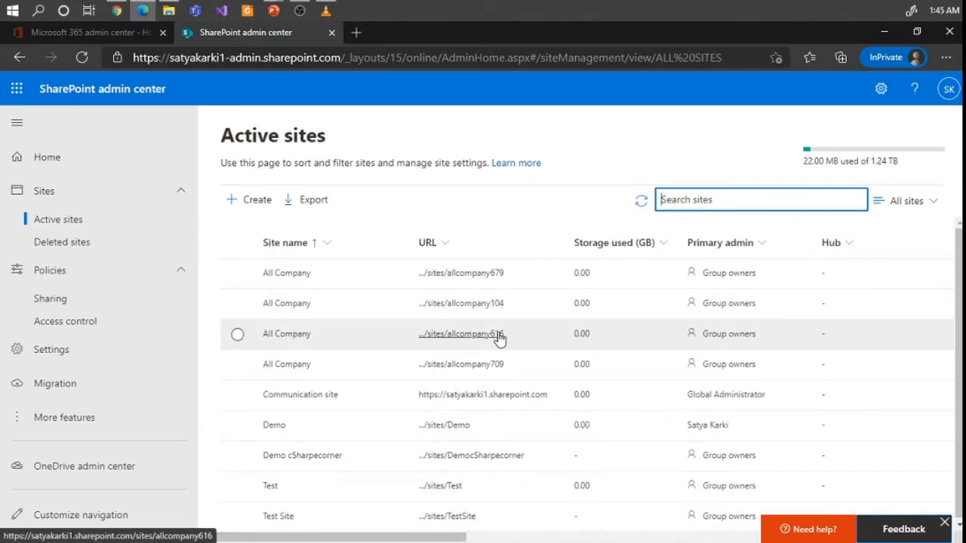
- Start creating a site and look through the templates offered under Other options
left_click(253, 205)
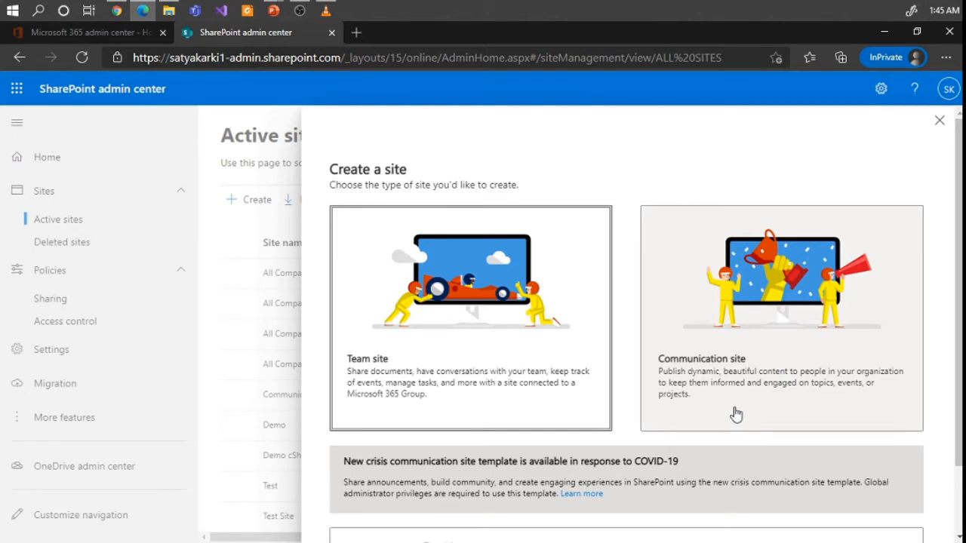
scroll(736, 414, "down", 2)
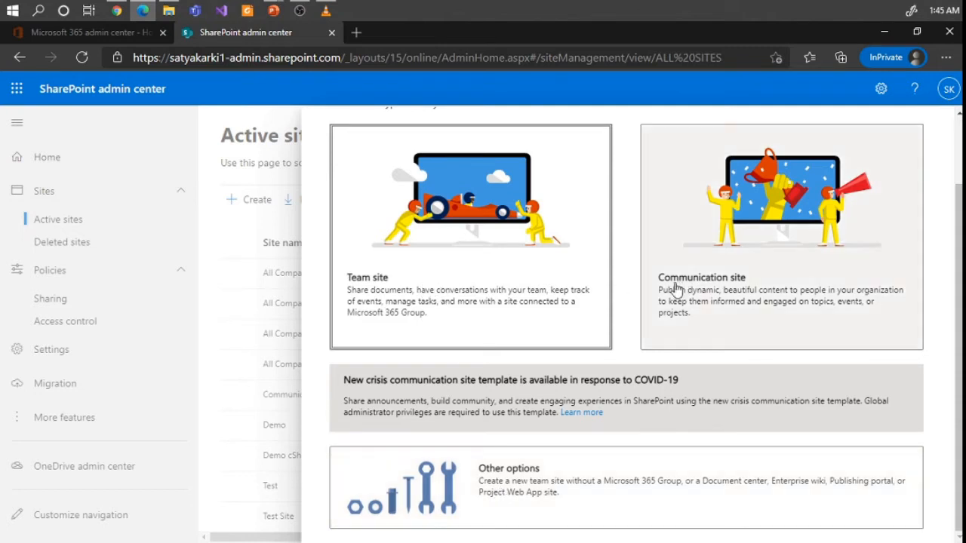
left_click(515, 492)
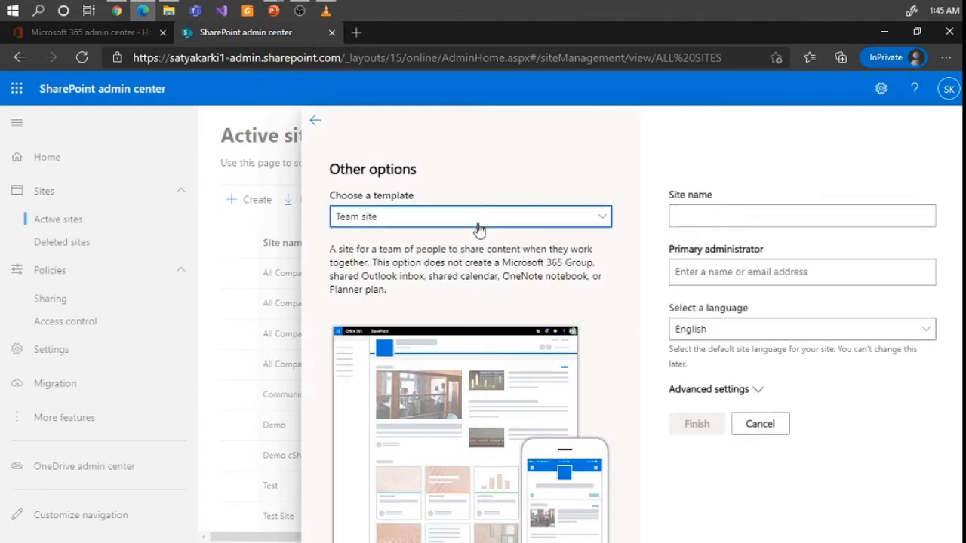
left_click(479, 228)
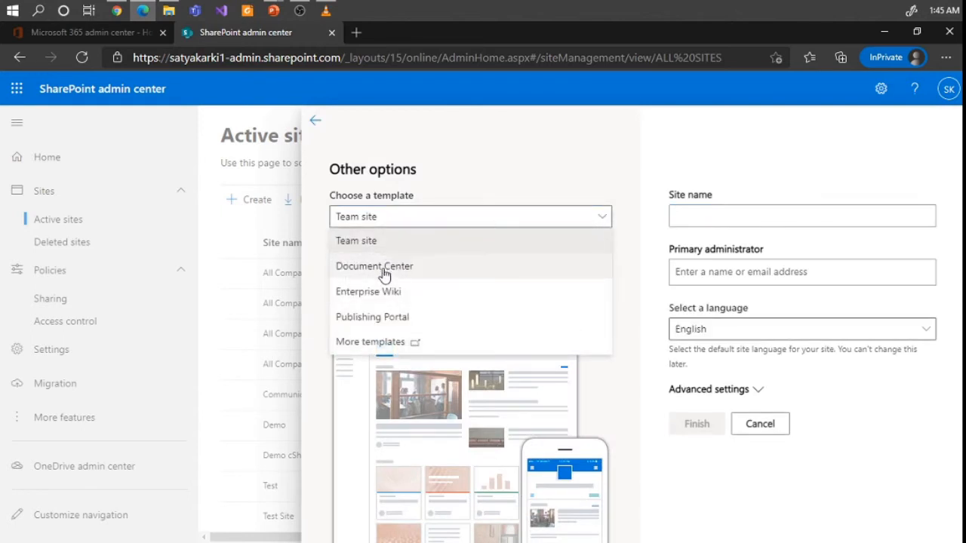
- Open More templates, review the classic Create Site Collection form and close it
left_click(370, 344)
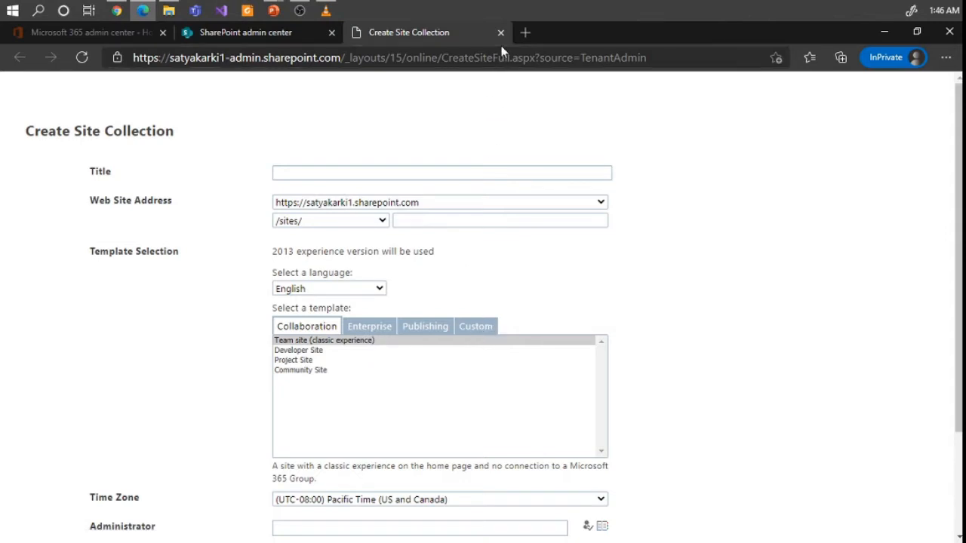
scroll(457, 308, "down", 3)
scroll(458, 308, "up", 3)
left_click(500, 32)
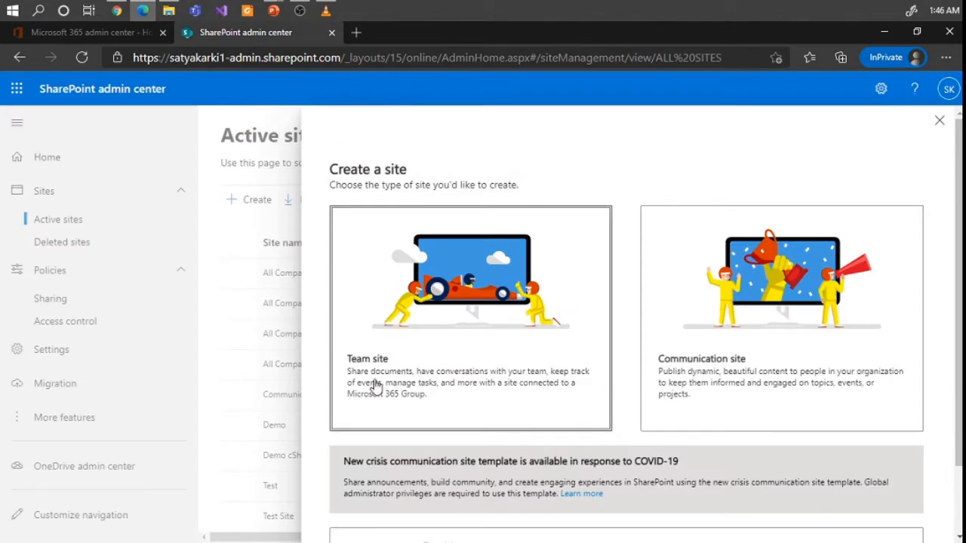
- Choose a communication site with the Topic design and name it Demo Suite
left_click(662, 362)
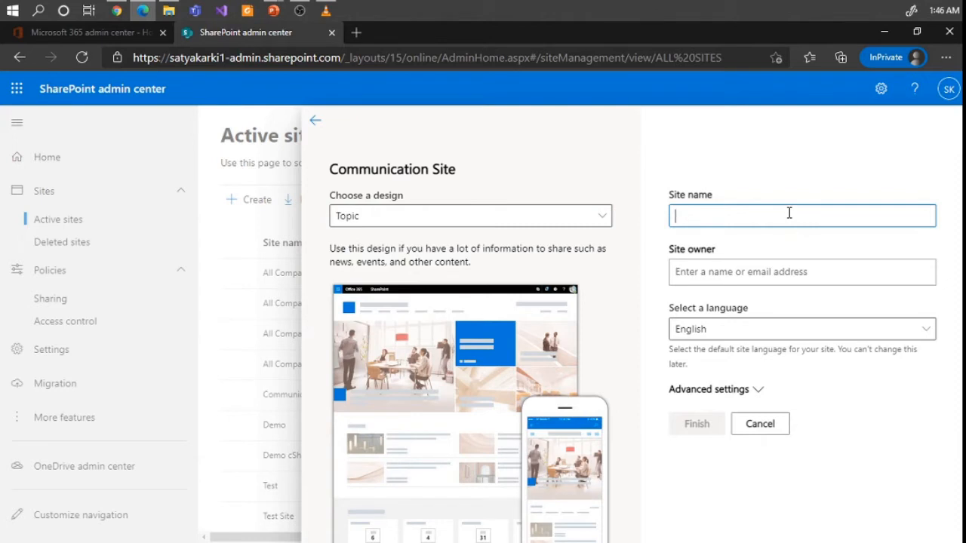
type("Demo")
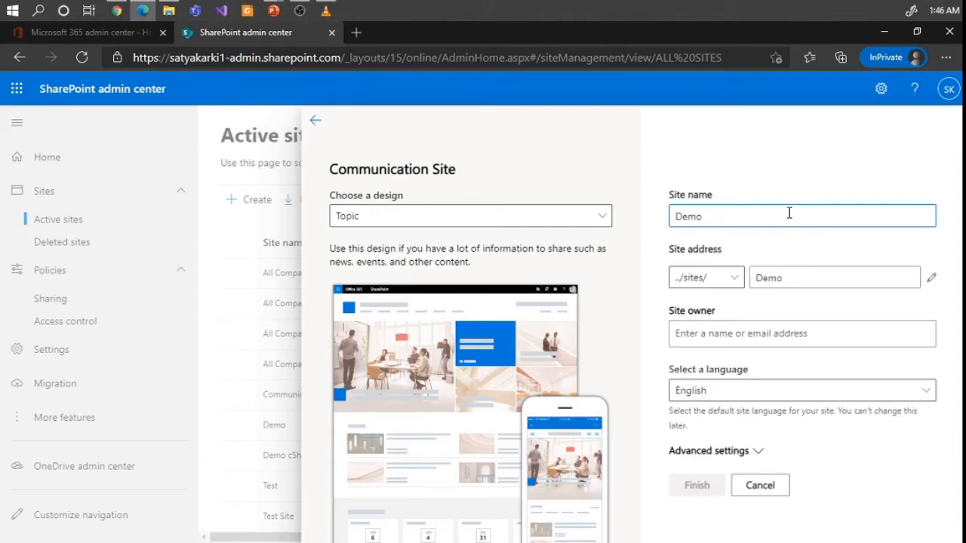
type(" S")
key("BackSpace")
type("Suite")
scroll(704, 355, "down", 1)
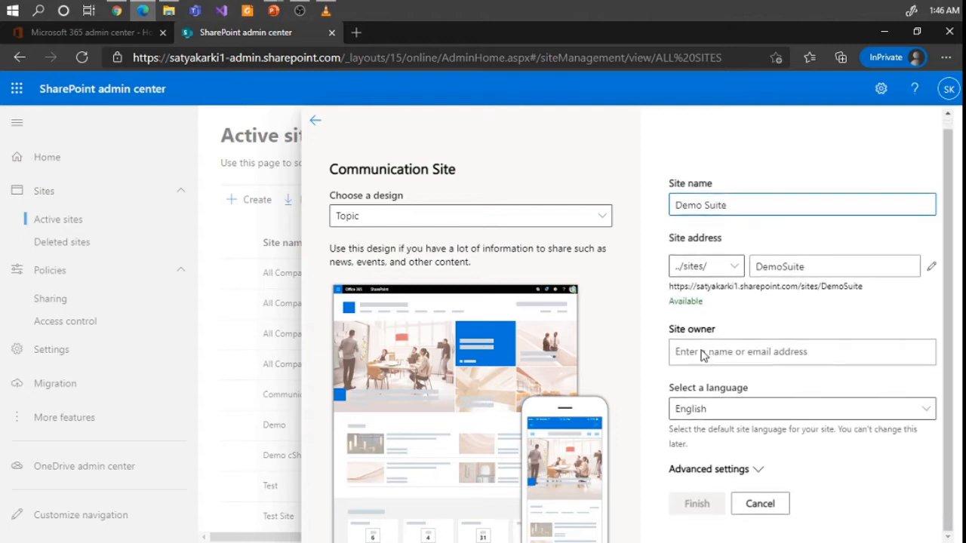
- Assign the site owner by picking the matching person, and keep English as the site language
left_click(704, 355)
type("satya")
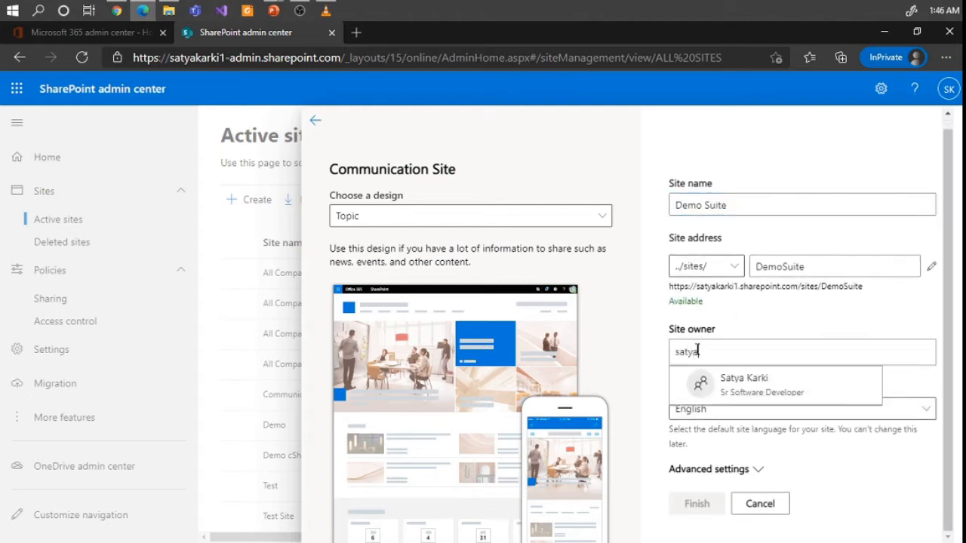
left_click(724, 373)
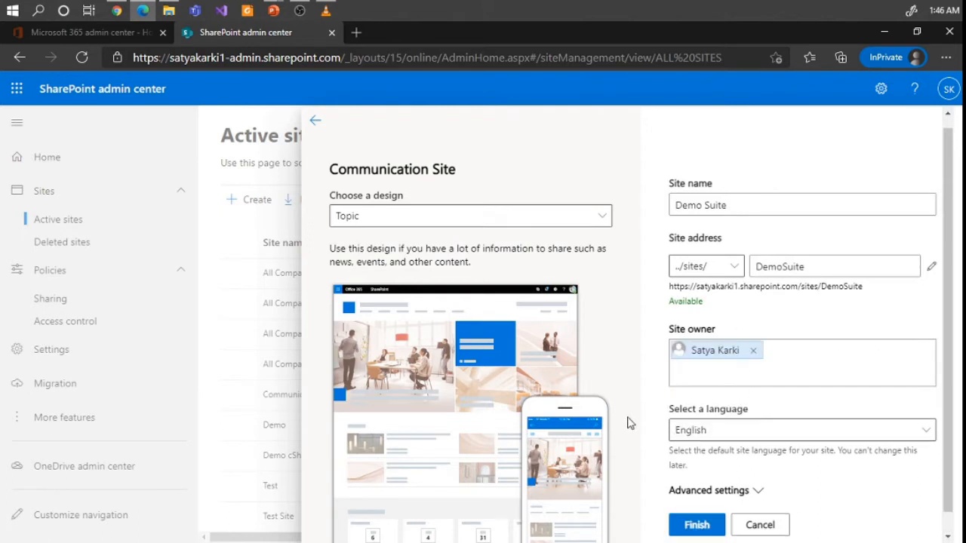
left_click(727, 436)
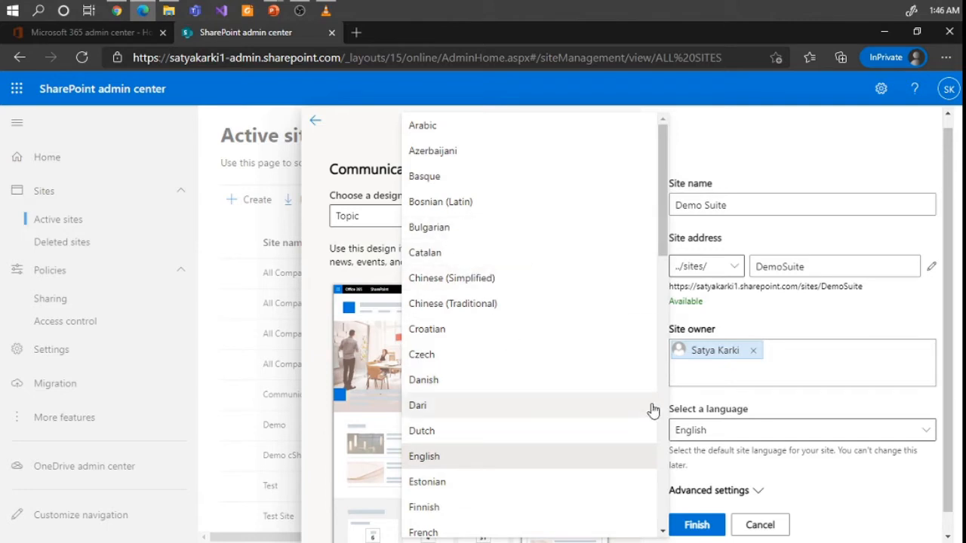
left_click(712, 408)
- Expand the site's advanced settings and check the time zone choices, keeping (UTC-08:00) Pacific Time (US and Canada)
scroll(770, 455, "down", 1)
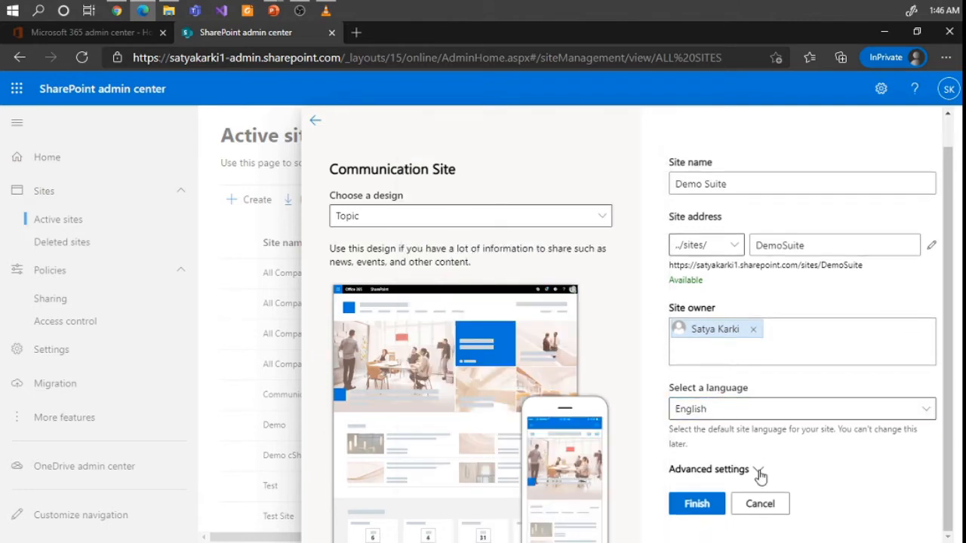
left_click(758, 472)
scroll(759, 476, "down", 2)
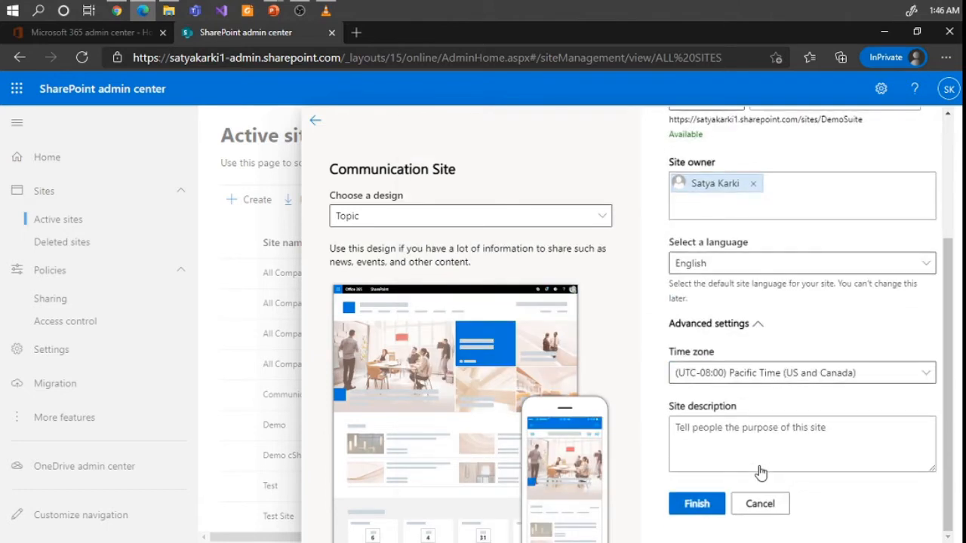
left_click(734, 378)
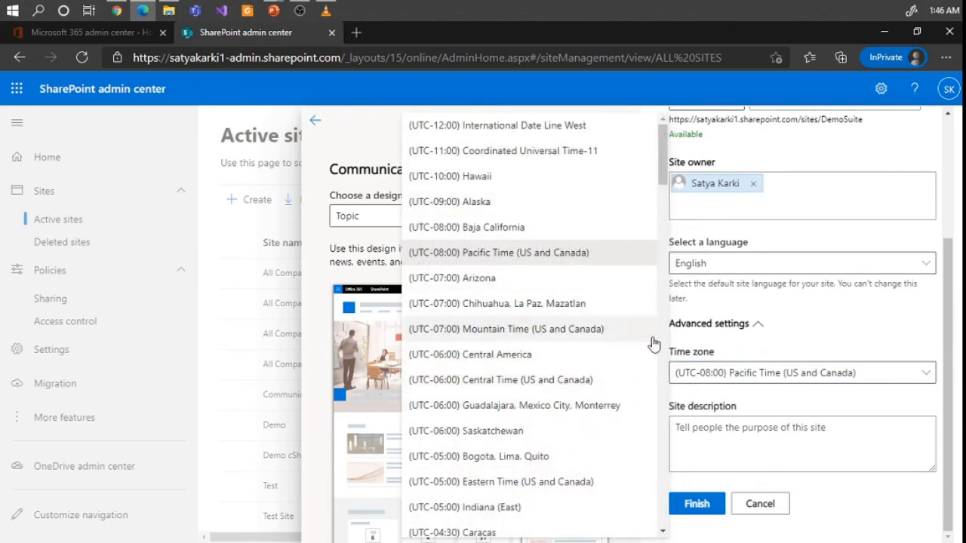
- Enter the site description "for demo purpose" and finish creating the communication site
left_click(730, 431)
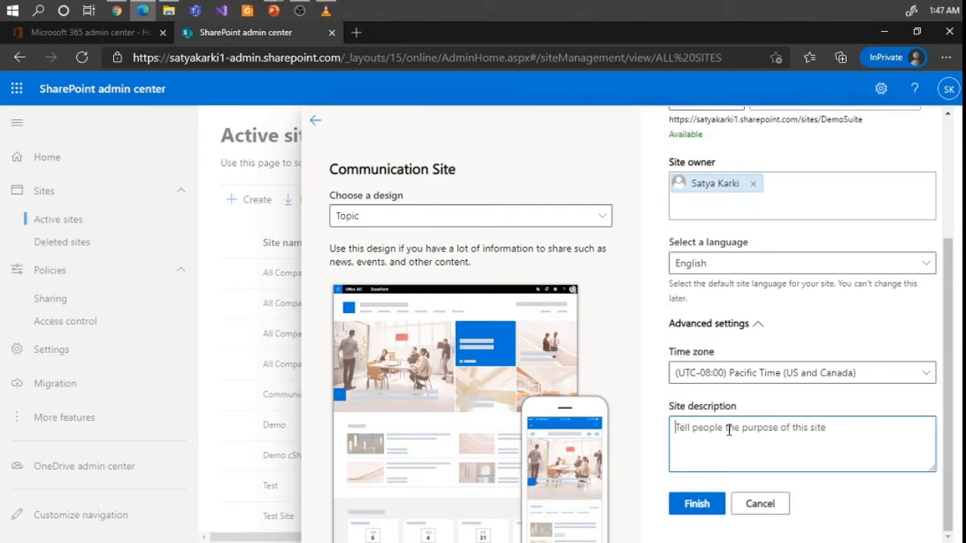
type("F")
key("BackSpace")
type("for ")
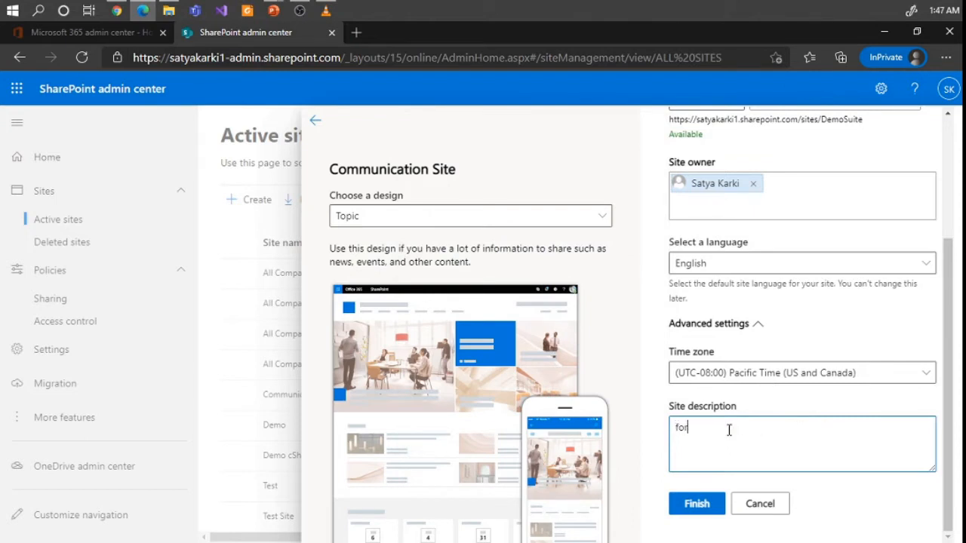
type("demo purpose")
left_click(704, 510)
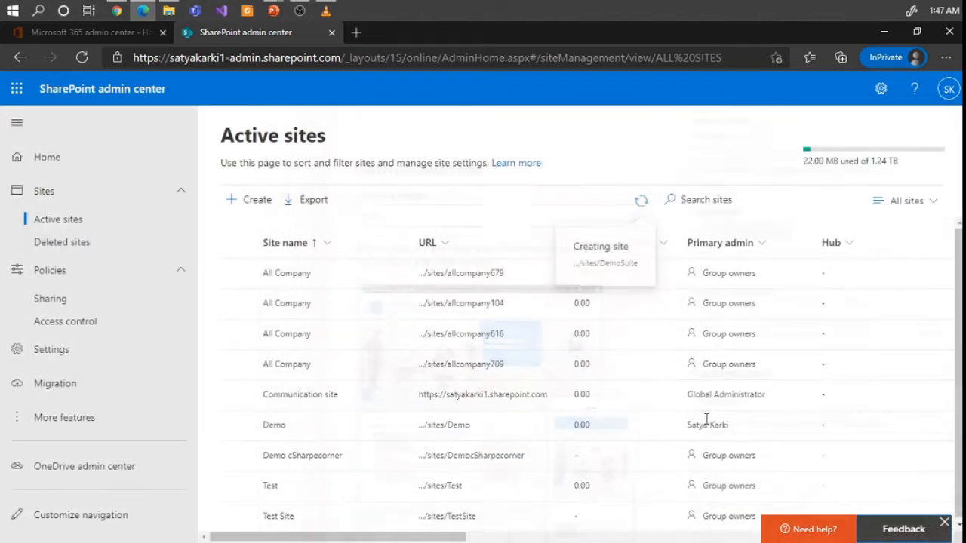
- Open the details of Test Site from the active sites list and review its general information and activity
scroll(461, 452, "down", 1)
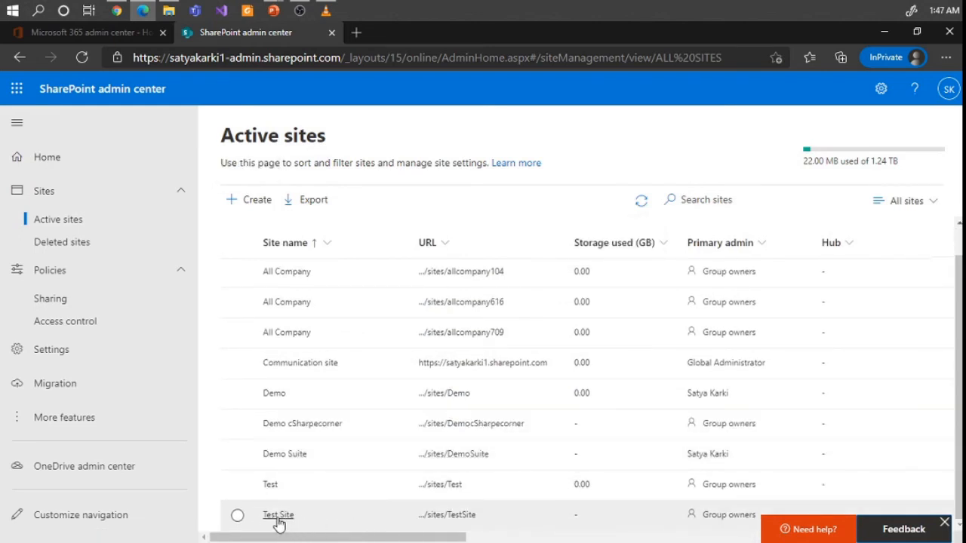
left_click(278, 517)
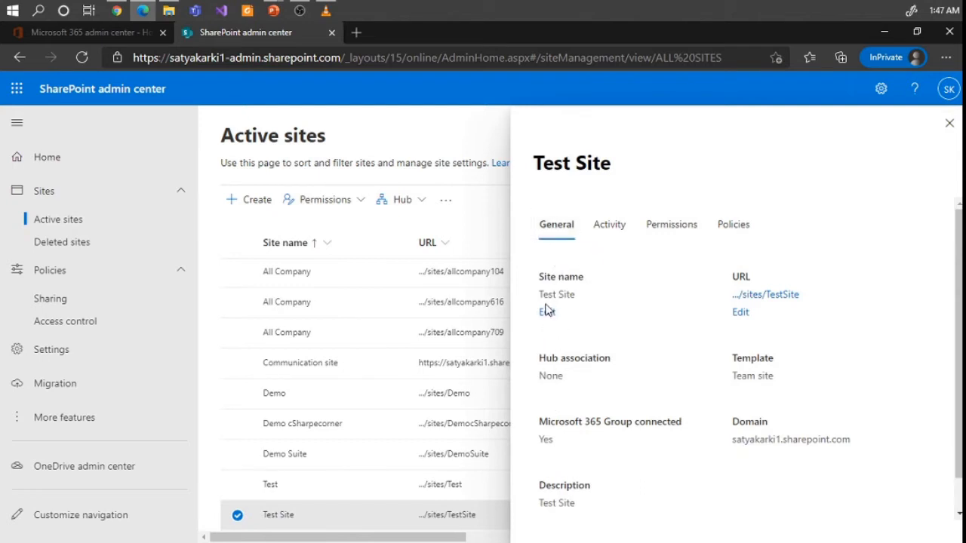
left_click(605, 235)
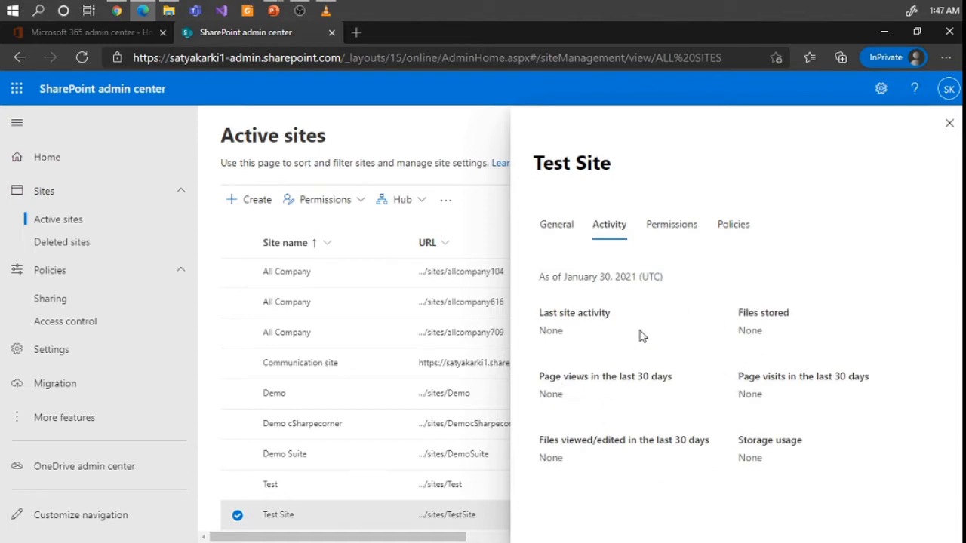
- Review Test Site's permissions, expanding site owners, members and visitors, and view its external sharing and sensitivity policies
left_click(680, 230)
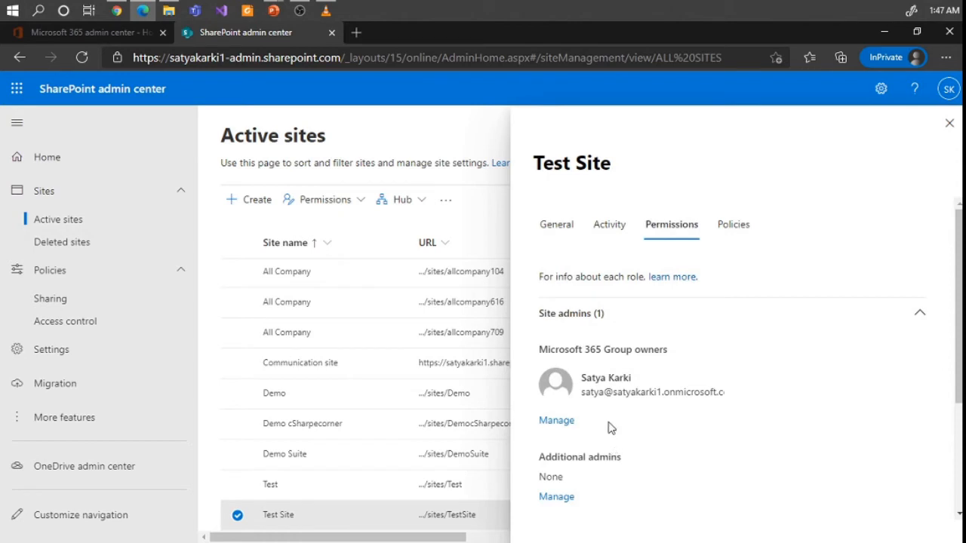
scroll(636, 393, "down", 2)
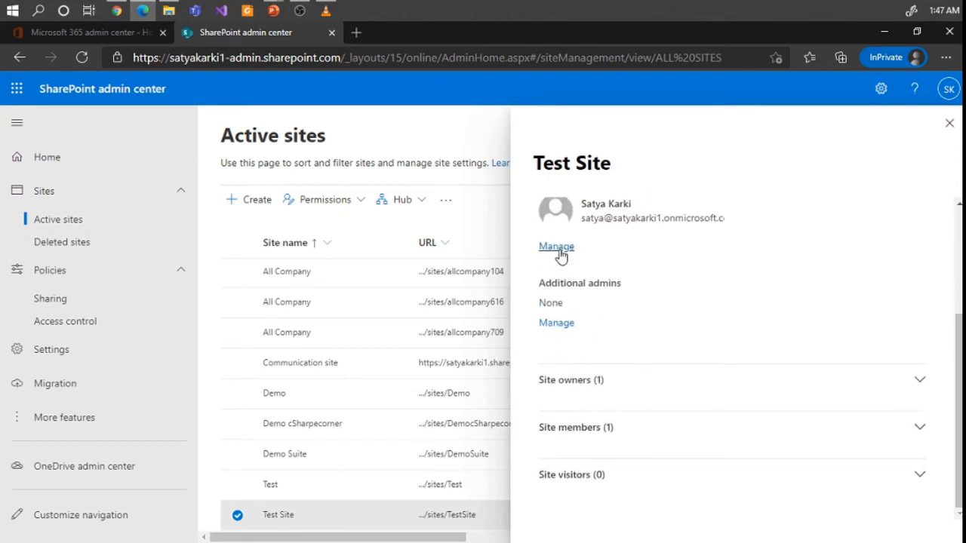
left_click(627, 381)
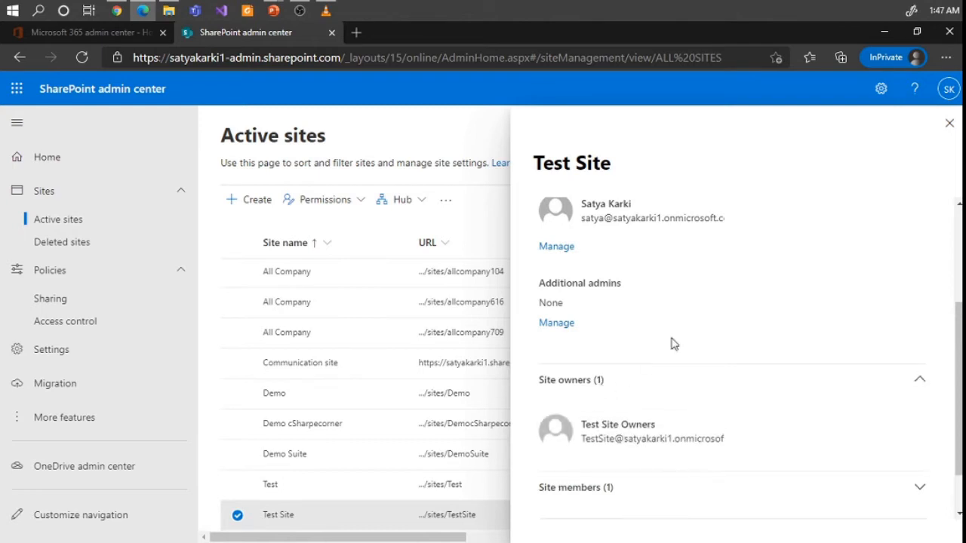
scroll(664, 343, "down", 1)
left_click(570, 432)
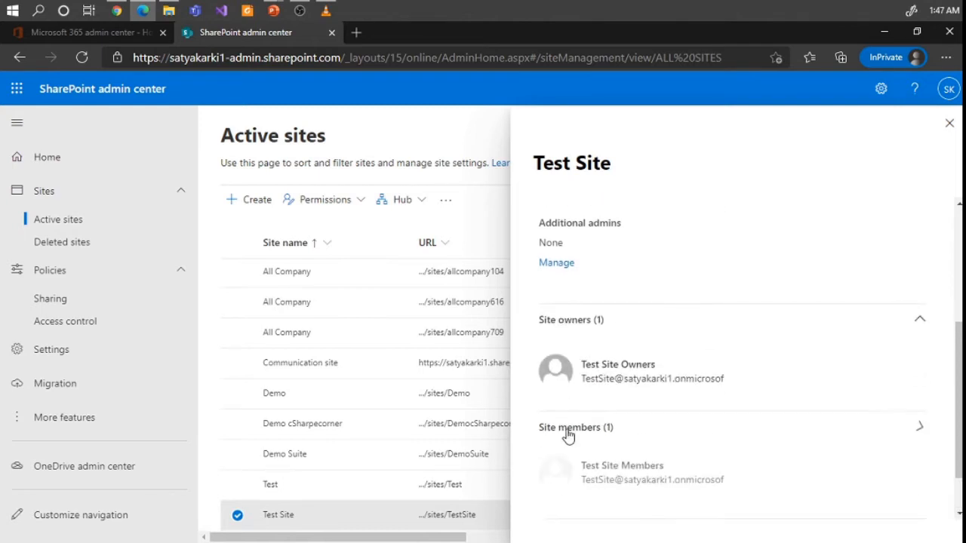
scroll(628, 408, "down", 1)
left_click(573, 479)
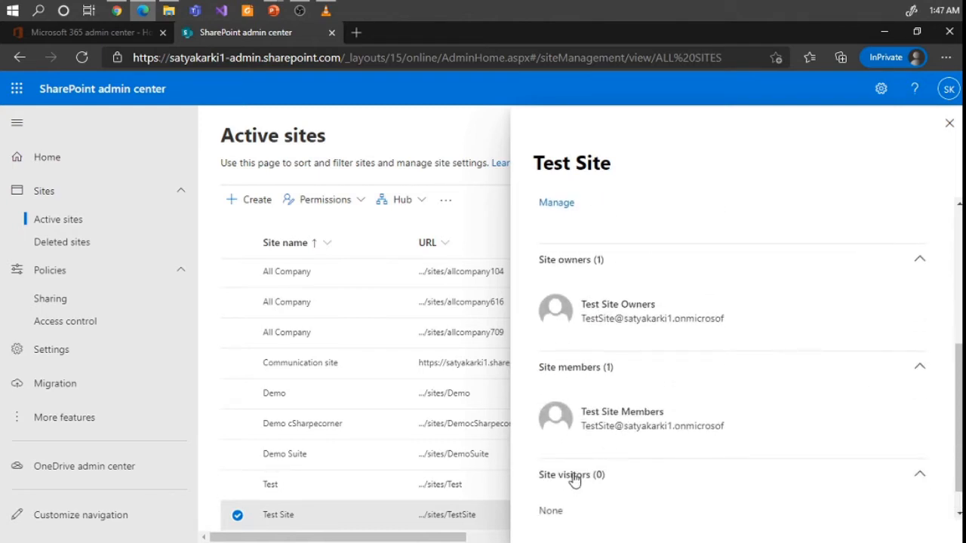
scroll(581, 429, "up", 3)
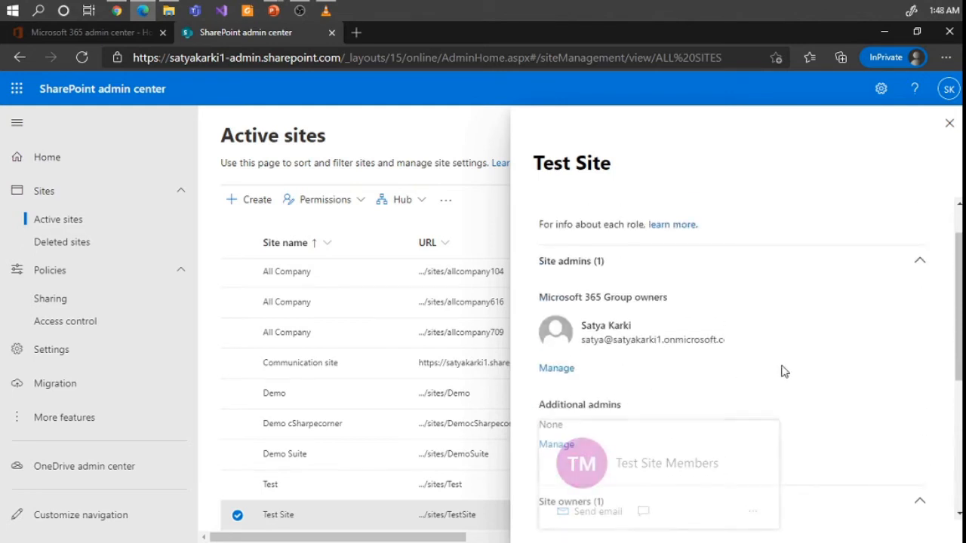
scroll(782, 370, "down", 4)
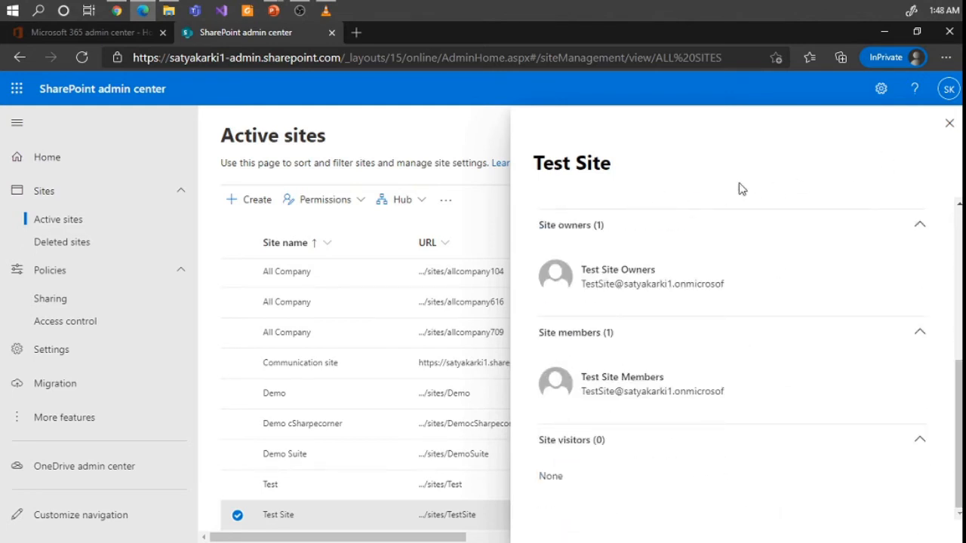
scroll(880, 219, "up", 5)
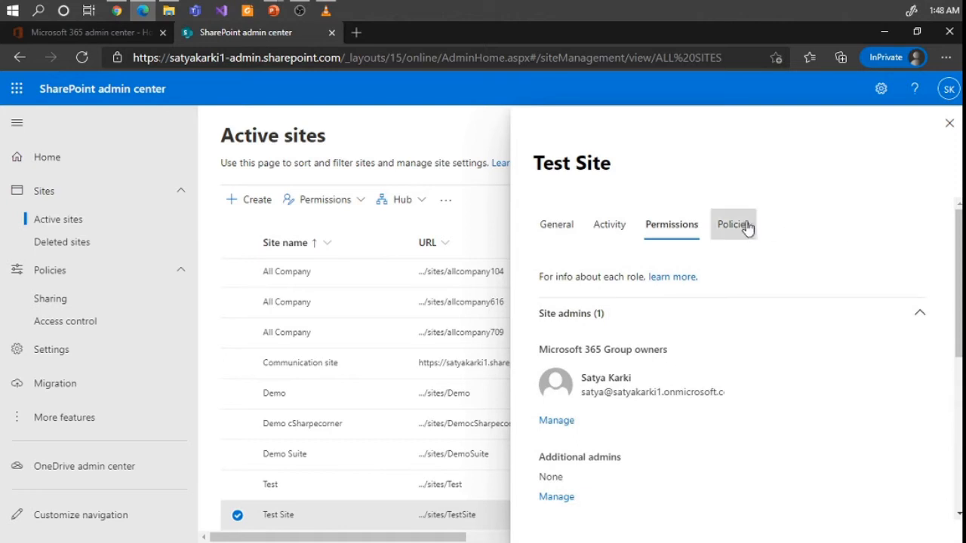
left_click(746, 226)
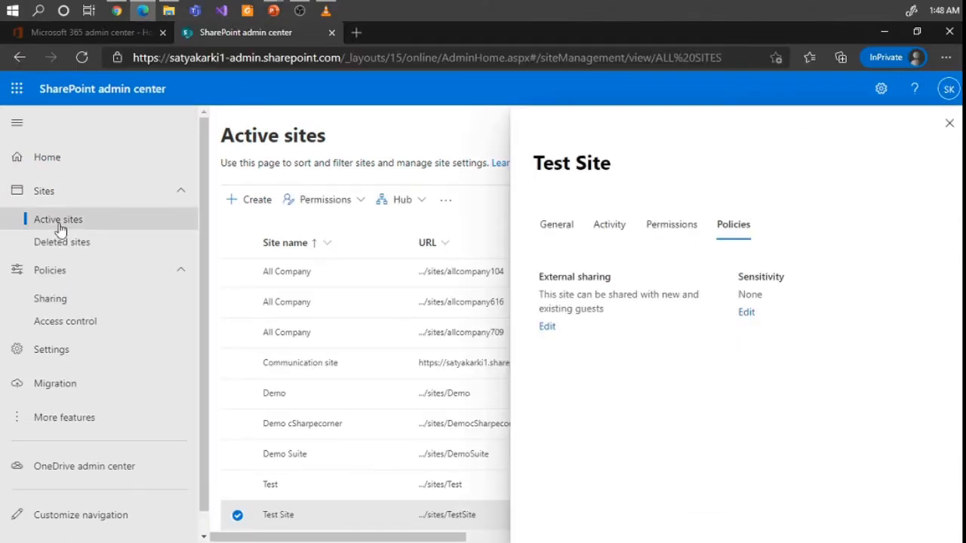
- Go to the deleted sites, select Sample Communication and highlight the retention period in the page description
left_click(64, 240)
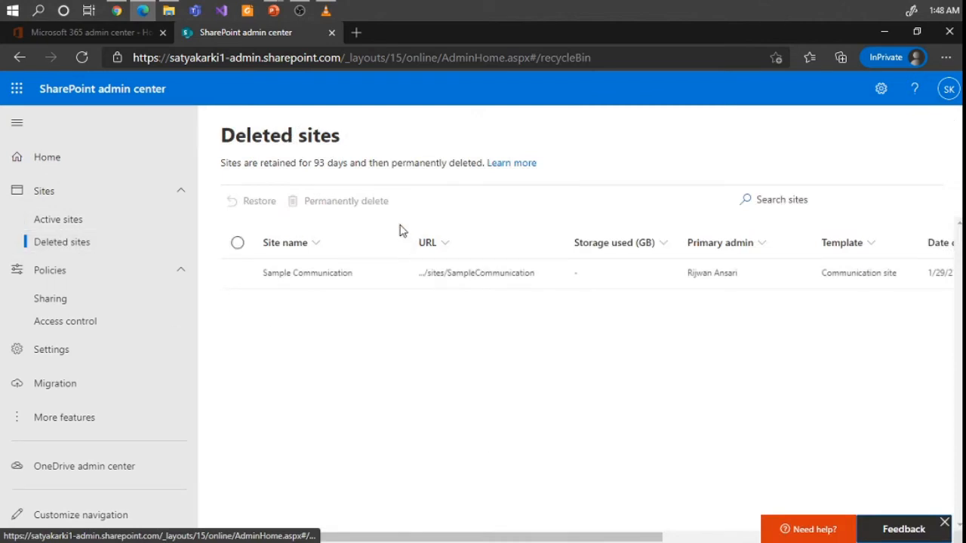
left_click(237, 274)
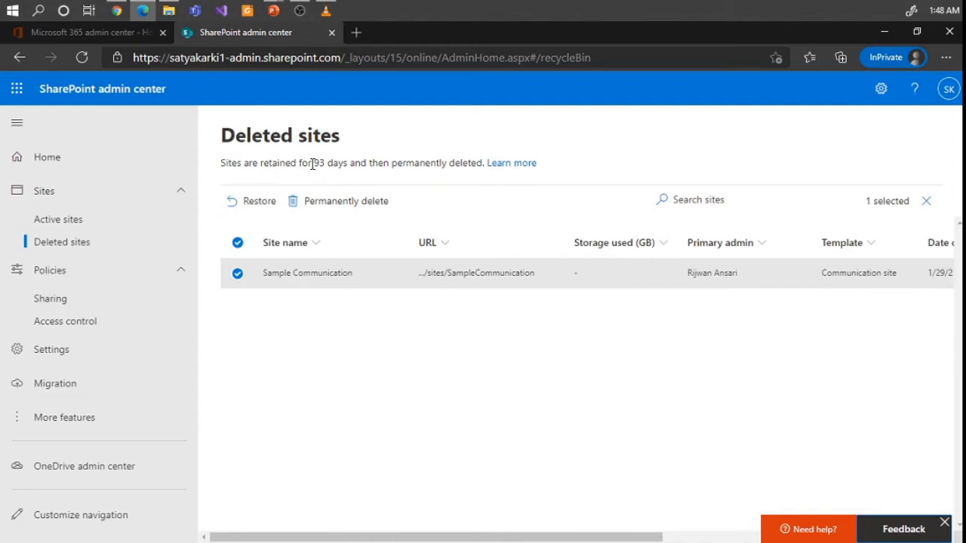
left_click_drag(312, 164, 419, 165)
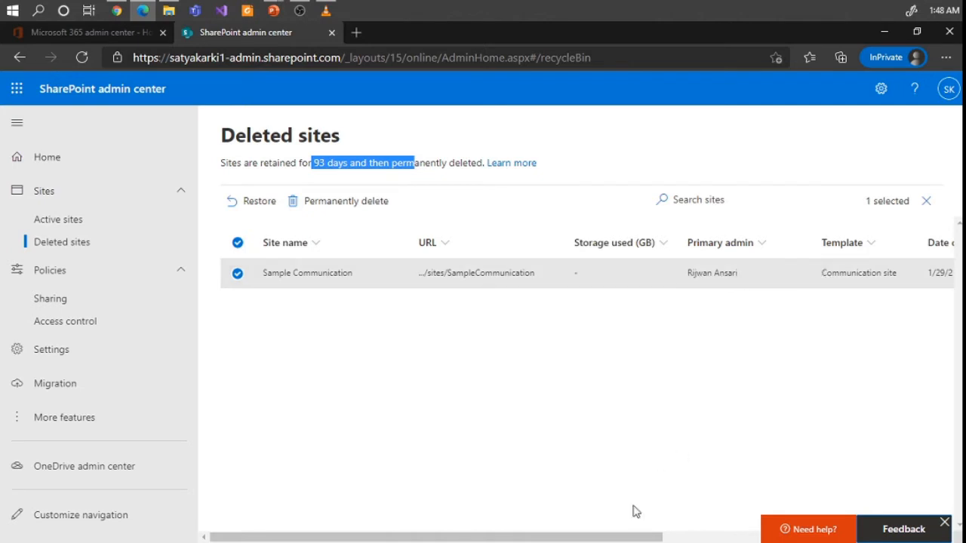
left_click_drag(596, 537, 488, 514)
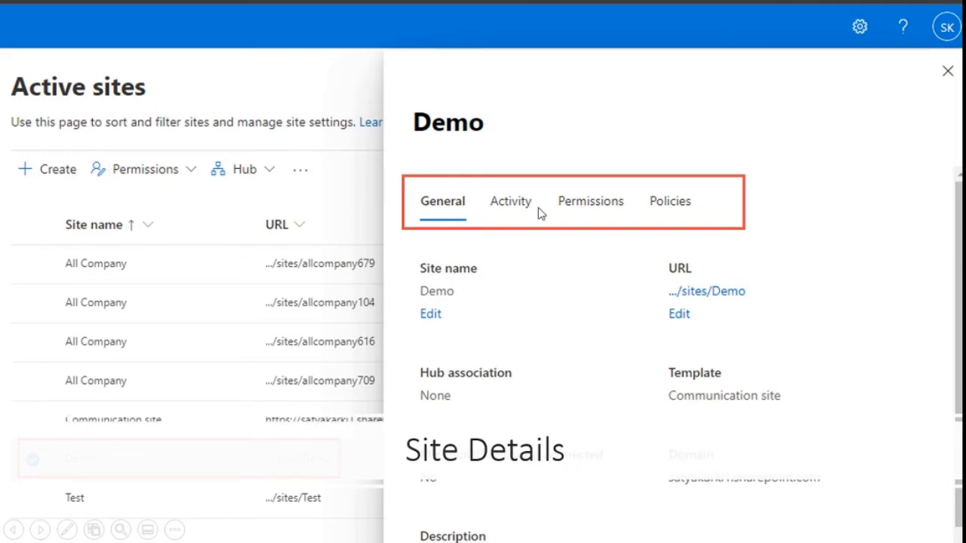
left_click(572, 341)
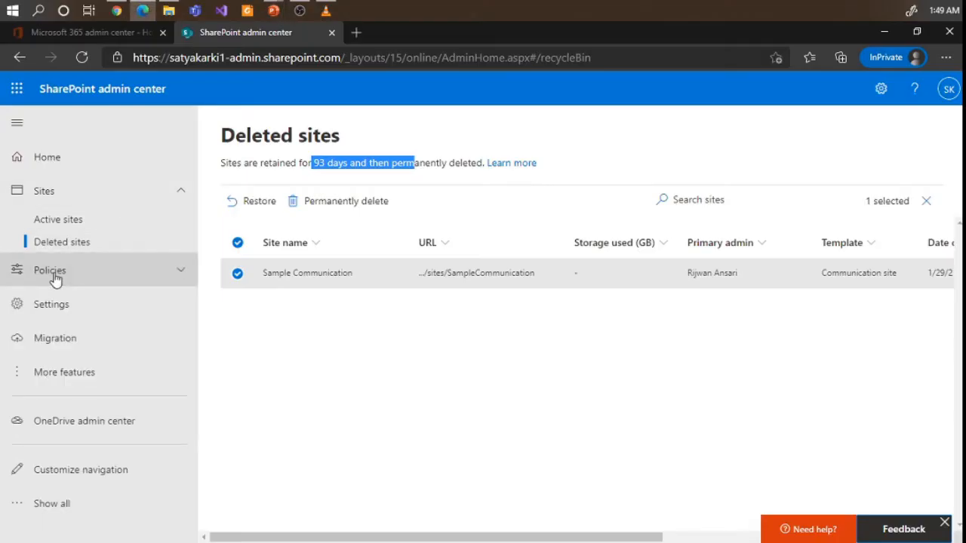
- Open the organization-level Sharing policies and view the external sharing levels for SharePoint and OneDrive
left_click(61, 197)
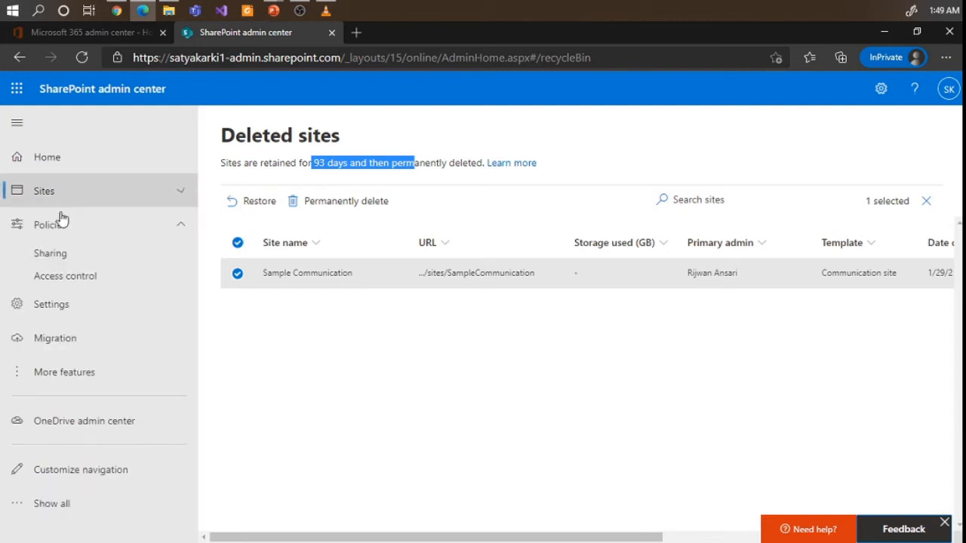
left_click(58, 257)
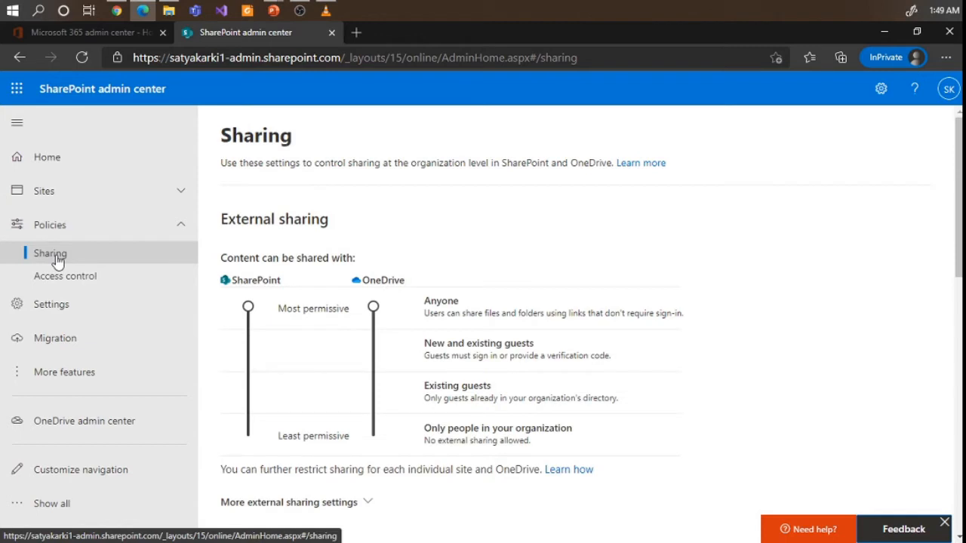
scroll(483, 332, "down", 1)
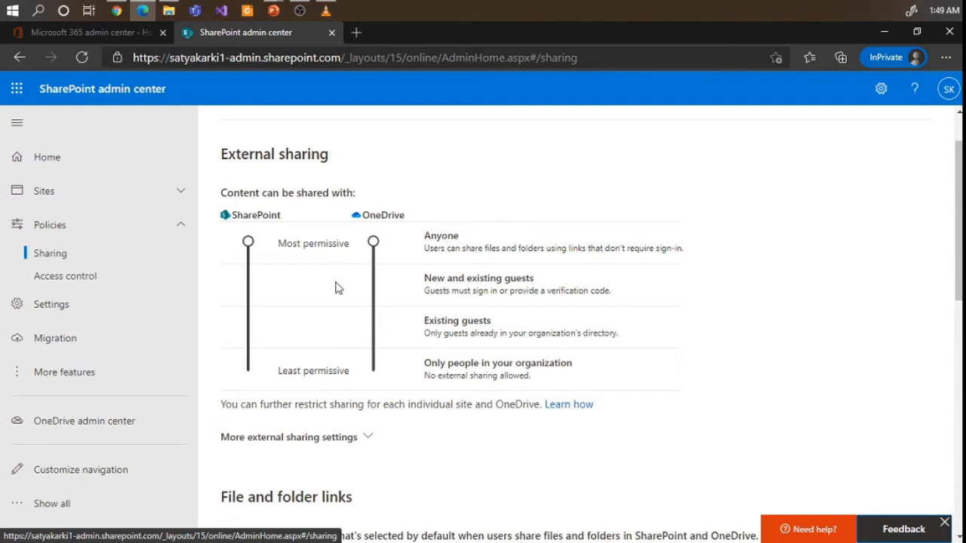
- Try OneDrive external sharing at New and existing guests, Existing guests and Only people in your organization, and return it to Anyone
left_click_drag(372, 243, 373, 284)
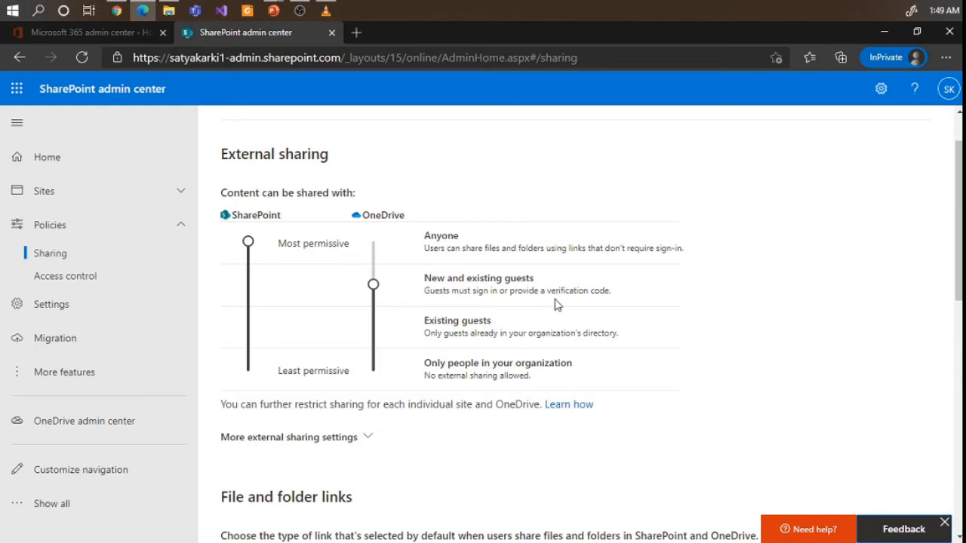
left_click_drag(373, 287, 370, 330)
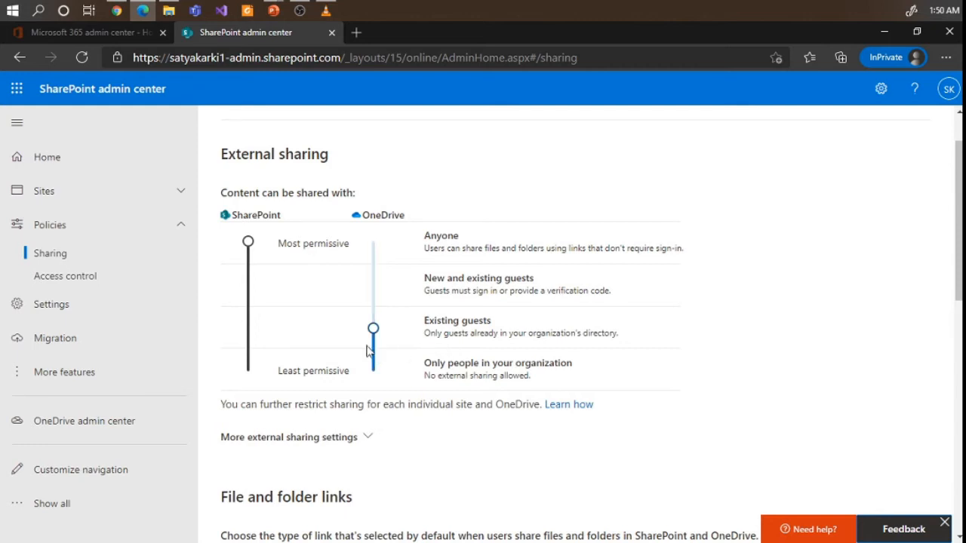
left_click_drag(374, 330, 375, 378)
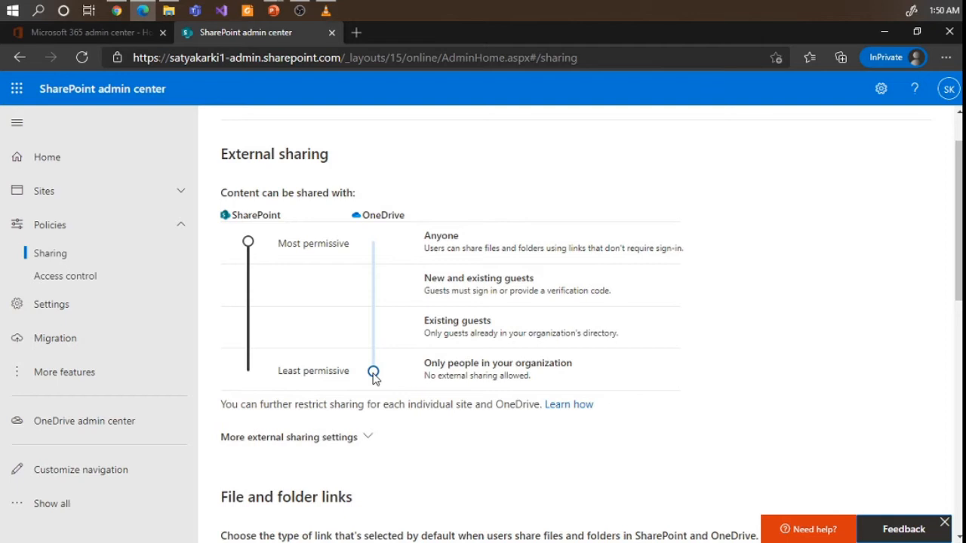
left_click_drag(374, 372, 380, 246)
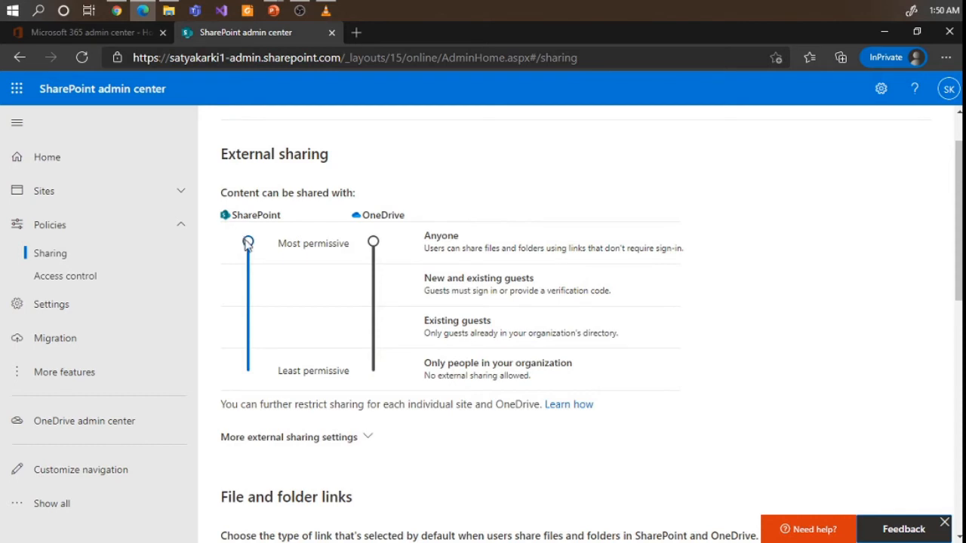
- Try the SharePoint external sharing level at New and existing guests, and restore both SharePoint and OneDrive to Anyone
left_click_drag(247, 242, 249, 285)
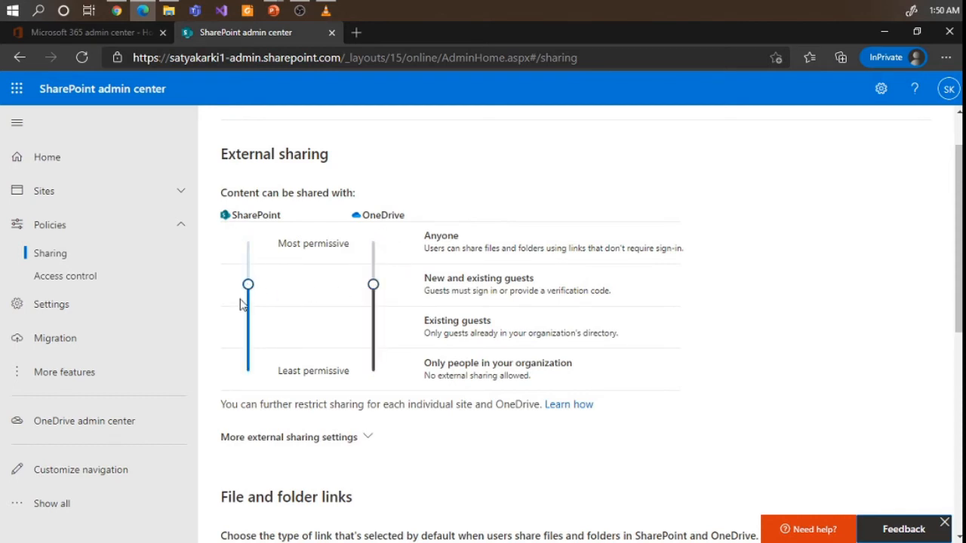
left_click_drag(247, 285, 247, 241)
left_click_drag(378, 329, 383, 243)
- Expand More external sharing settings and review its options together with the default file and folder link settings
scroll(388, 333, "down", 3)
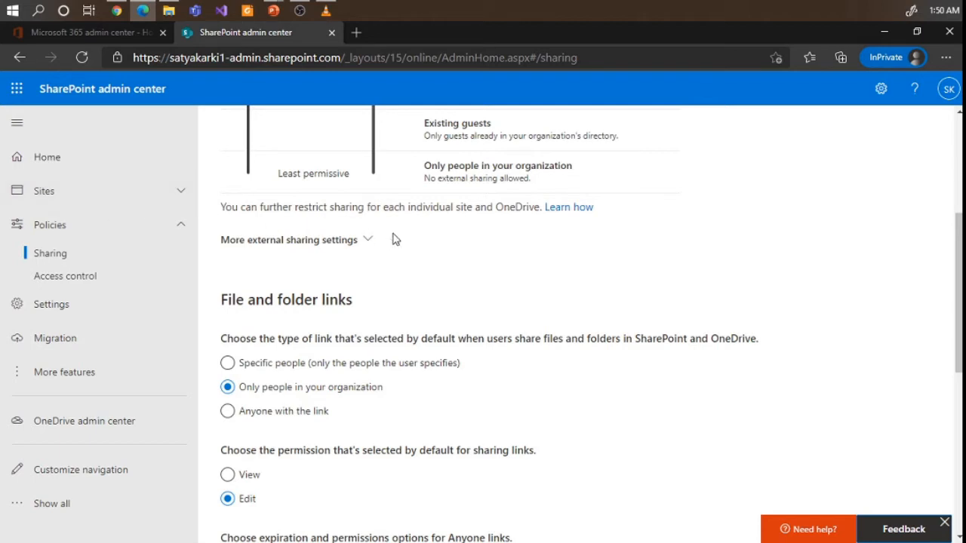
scroll(393, 240, "up", 2)
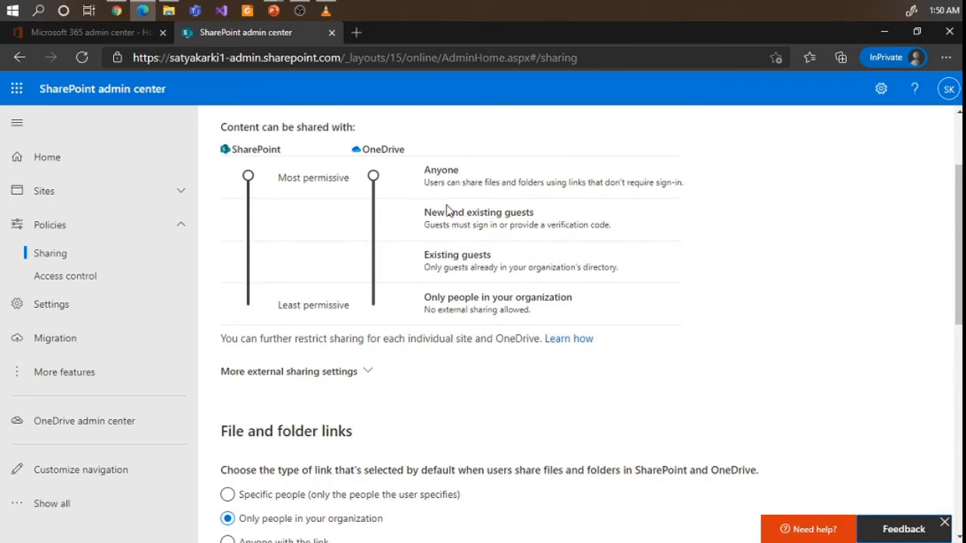
left_click(368, 372)
scroll(428, 344, "down", 3)
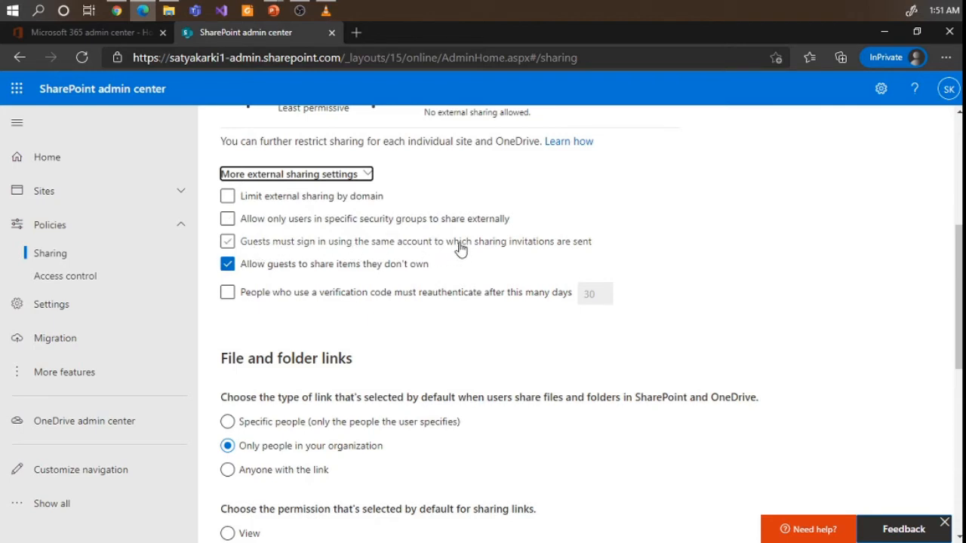
left_click(367, 274)
left_click(266, 274)
scroll(590, 305, "down", 3)
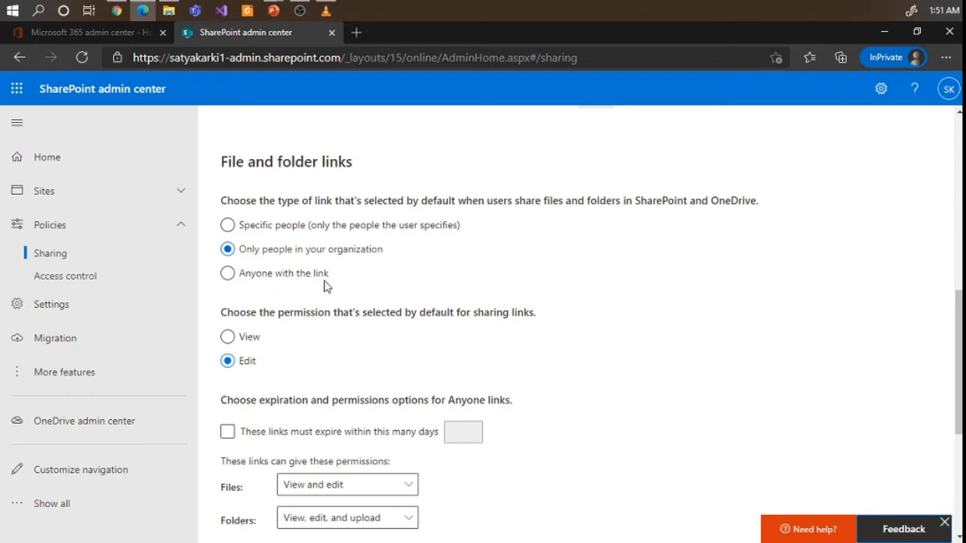
- Review the default sharing link permission and the file and folder permission choices available for Anyone links
scroll(326, 285, "down", 2)
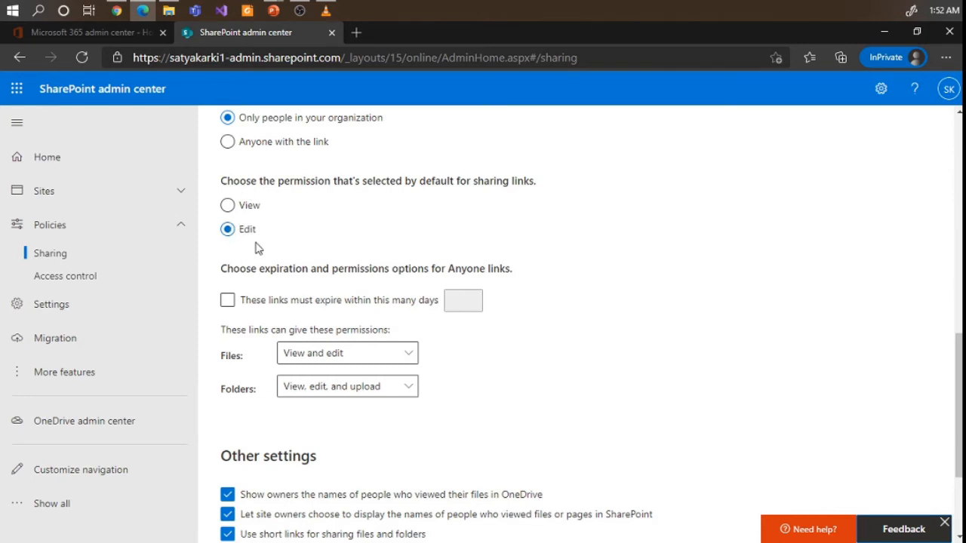
scroll(272, 249, "down", 2)
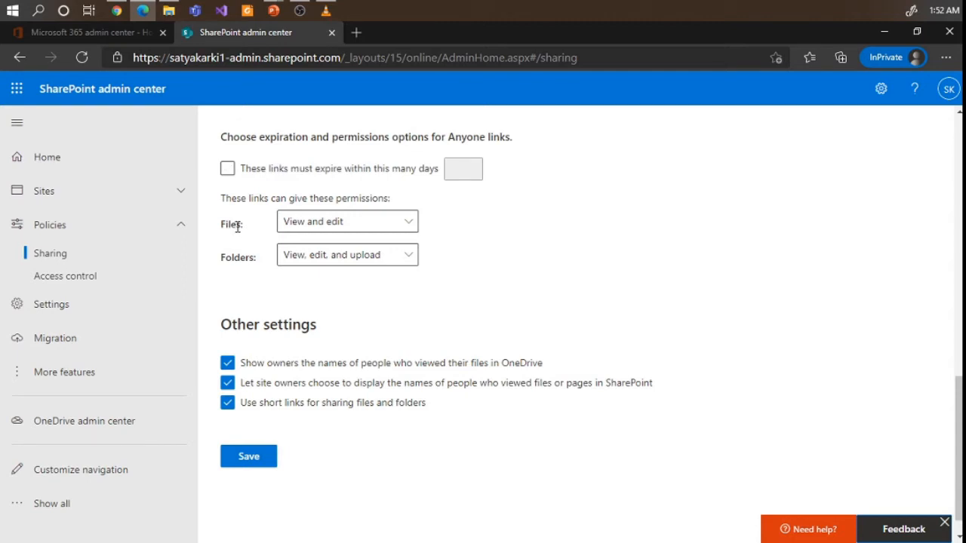
left_click(326, 230)
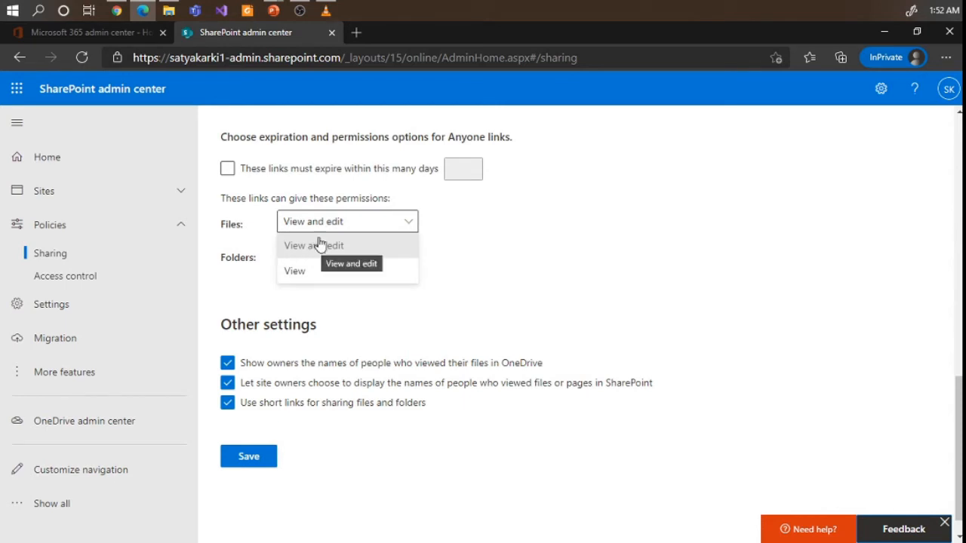
left_click(511, 229)
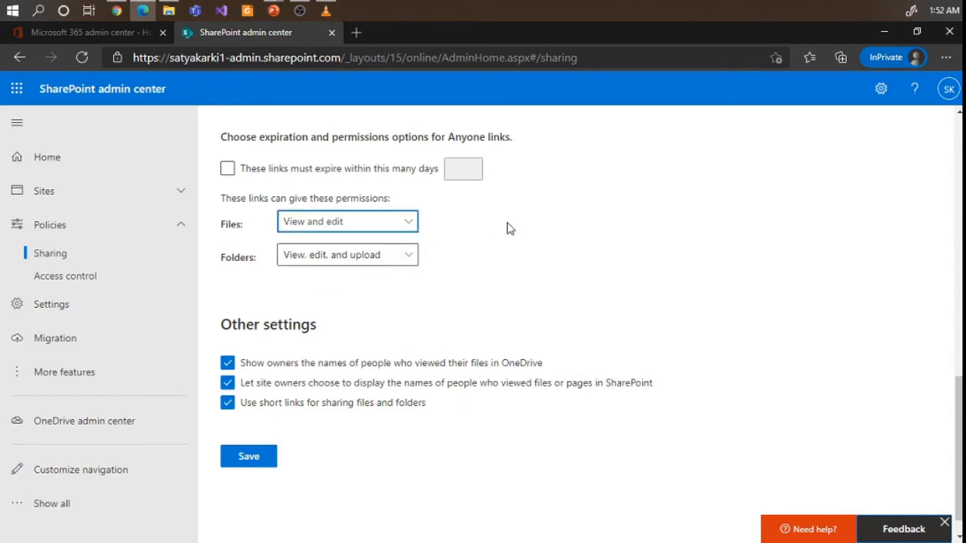
left_click(346, 260)
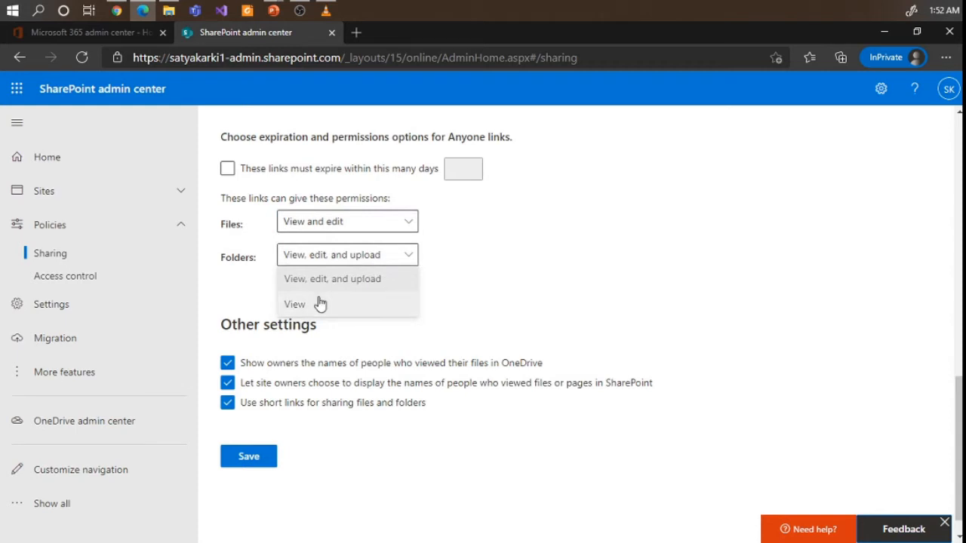
left_click(480, 283)
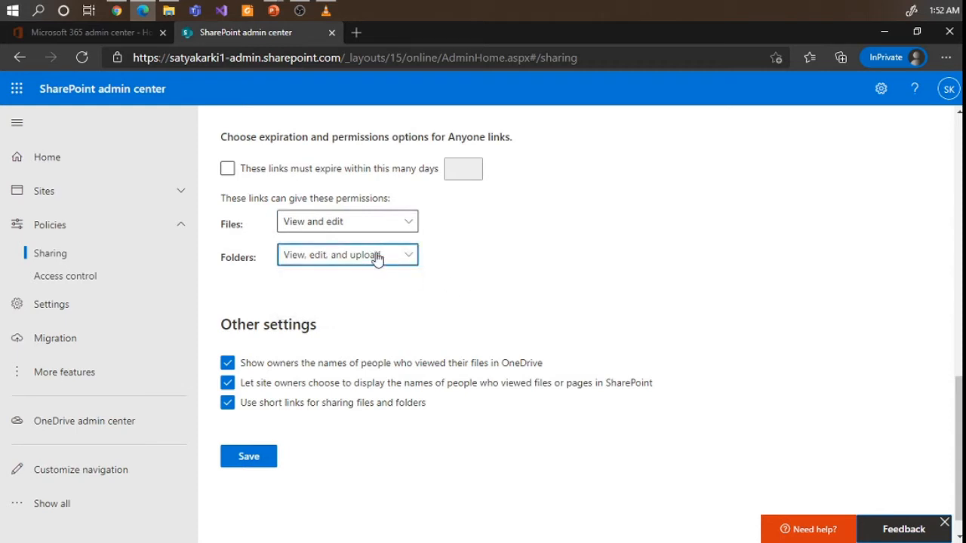
- Check the other sharing settings for viewer names and short links, and save the organization's sharing policy
scroll(356, 285, "down", 1)
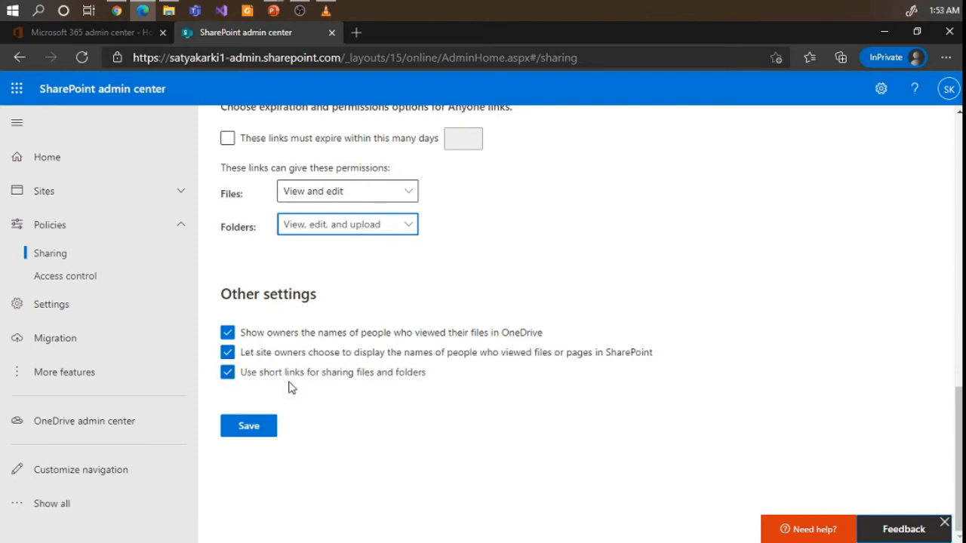
left_click(250, 427)
scroll(502, 381, "up", 10)
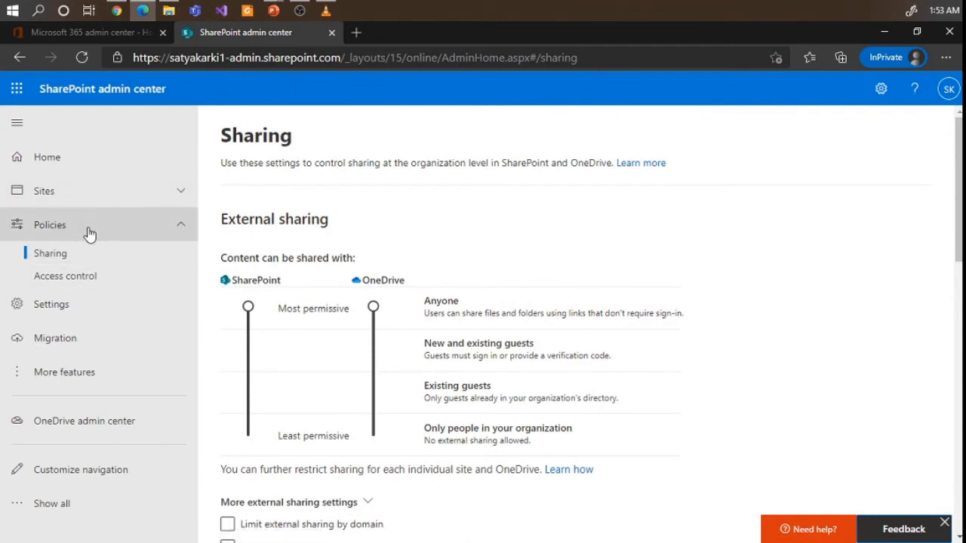
- Open the Access control policies and try turning on automatic sign-out of inactive users under Idle session sign-out, without saving
left_click(79, 276)
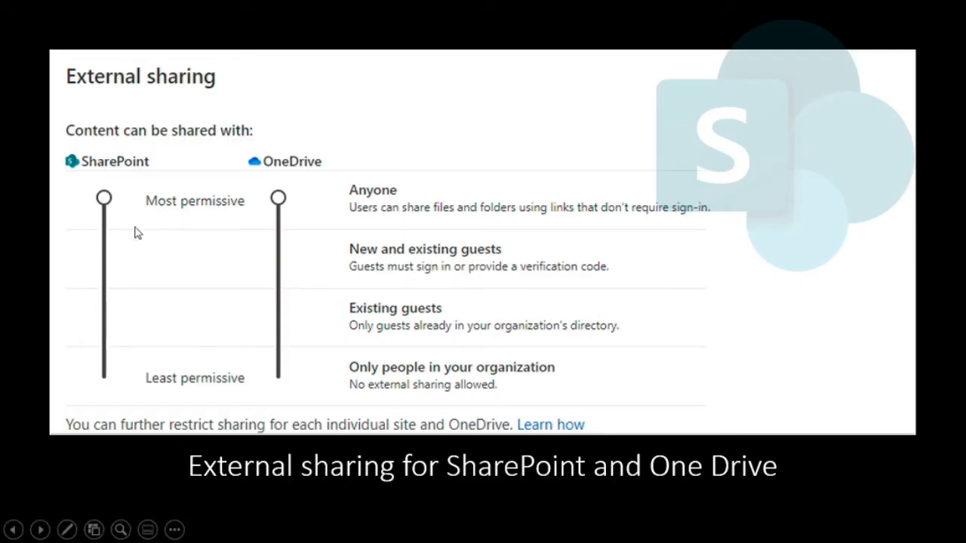
key("Right")
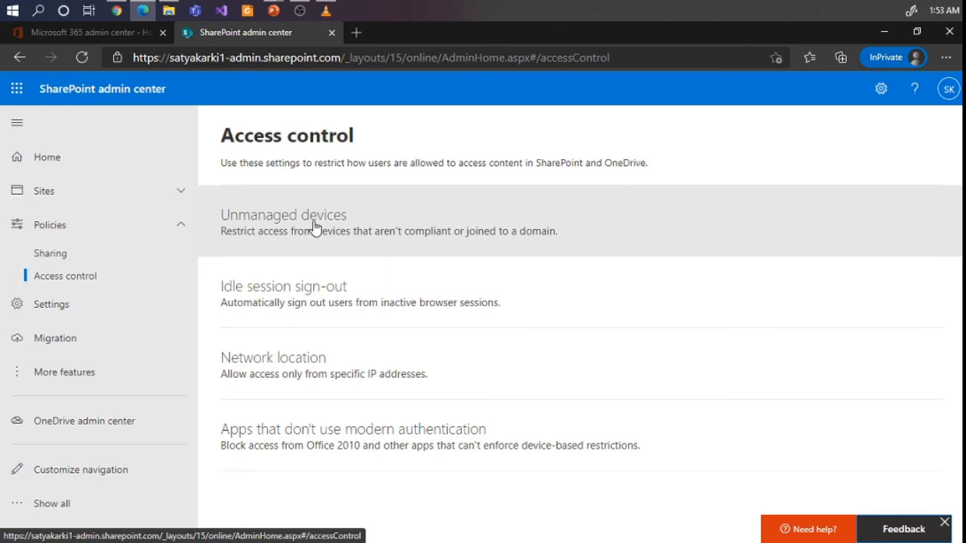
left_click(294, 297)
left_click(563, 215)
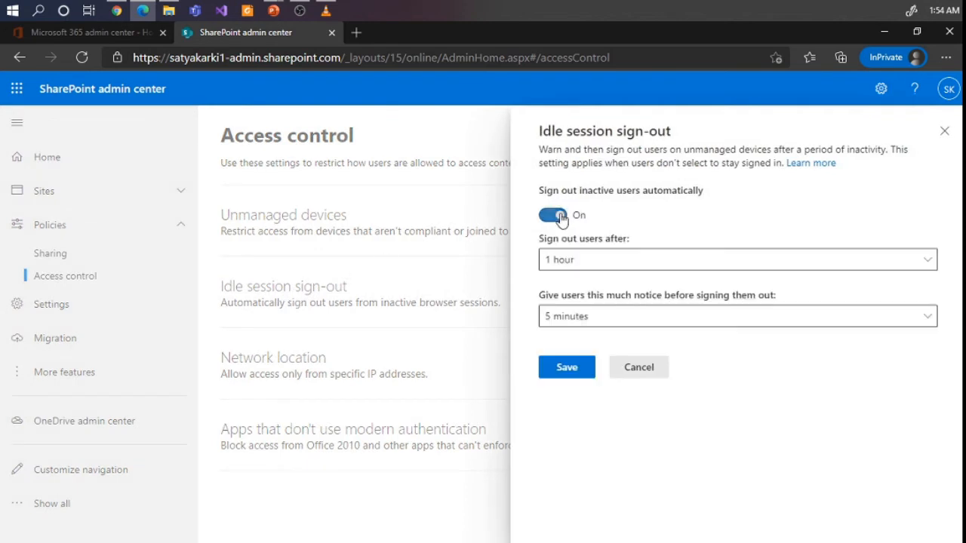
left_click(473, 287)
- Try the Network location restriction to specific IP address ranges, turn it off, and view the access options for apps without modern authentication
left_click(286, 370)
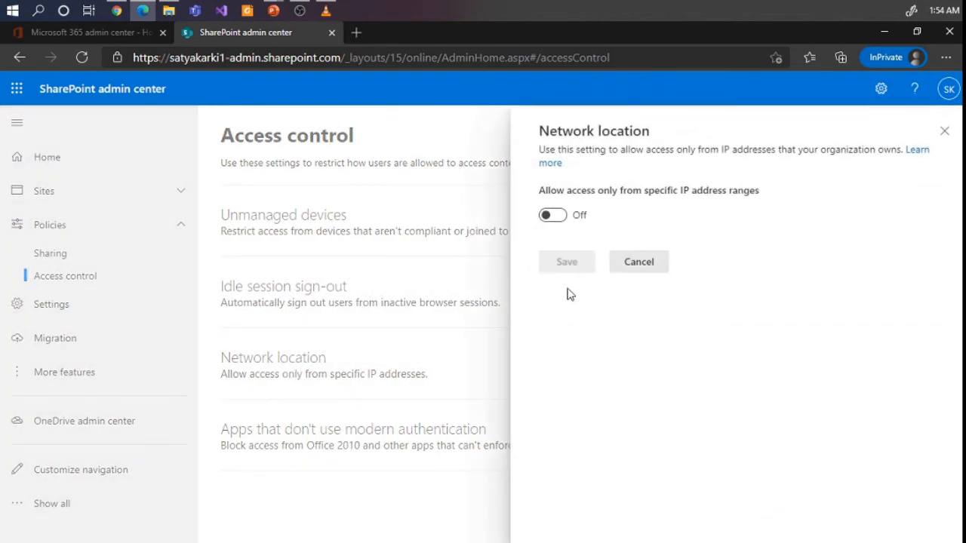
left_click(552, 218)
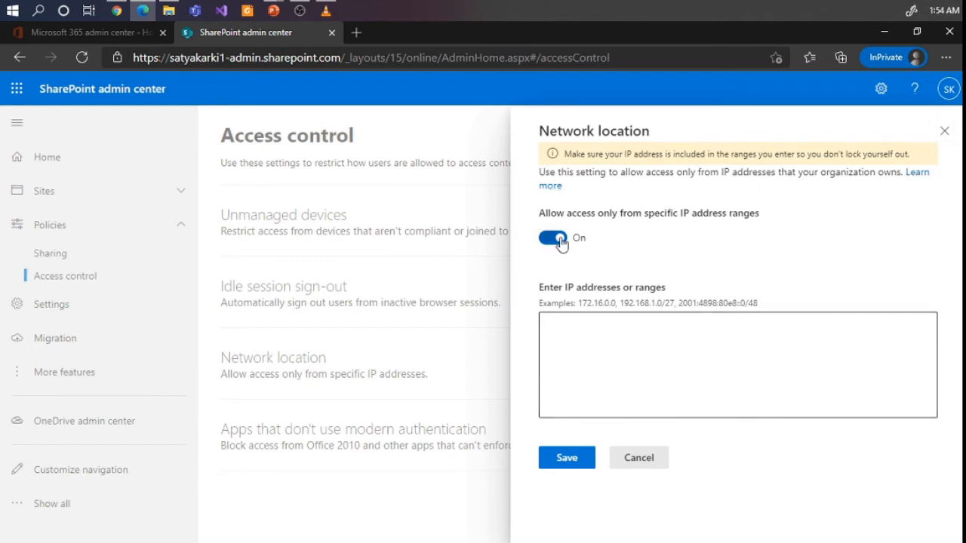
left_click(558, 238)
left_click(944, 133)
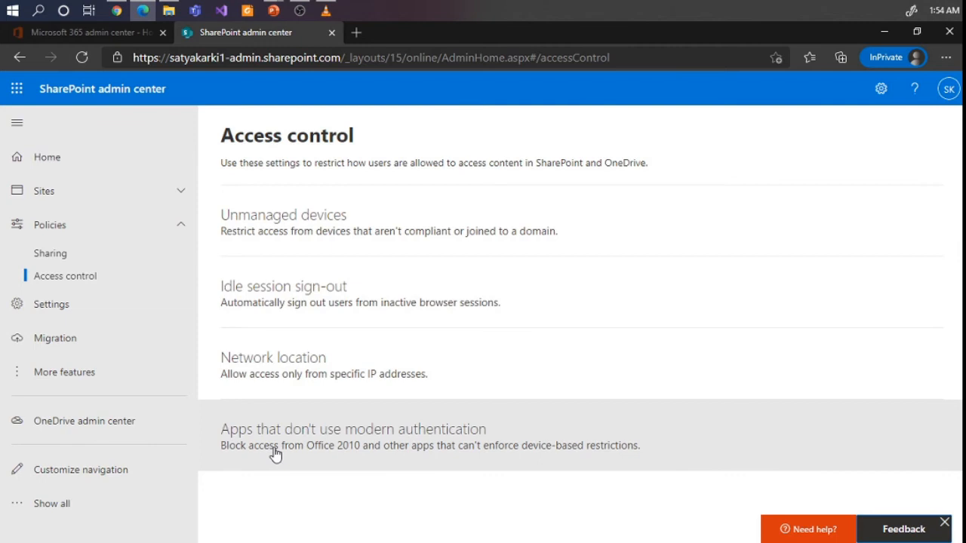
left_click(275, 454)
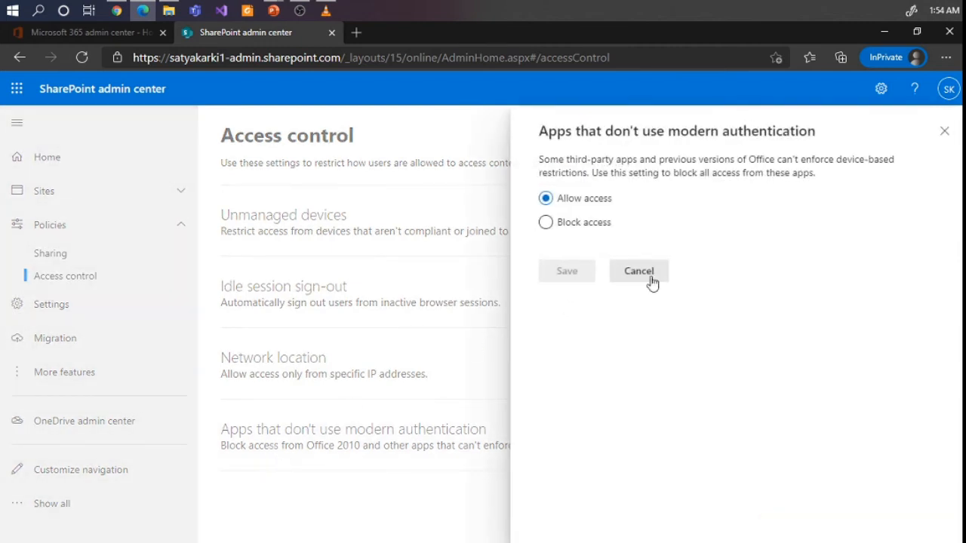
left_click(943, 131)
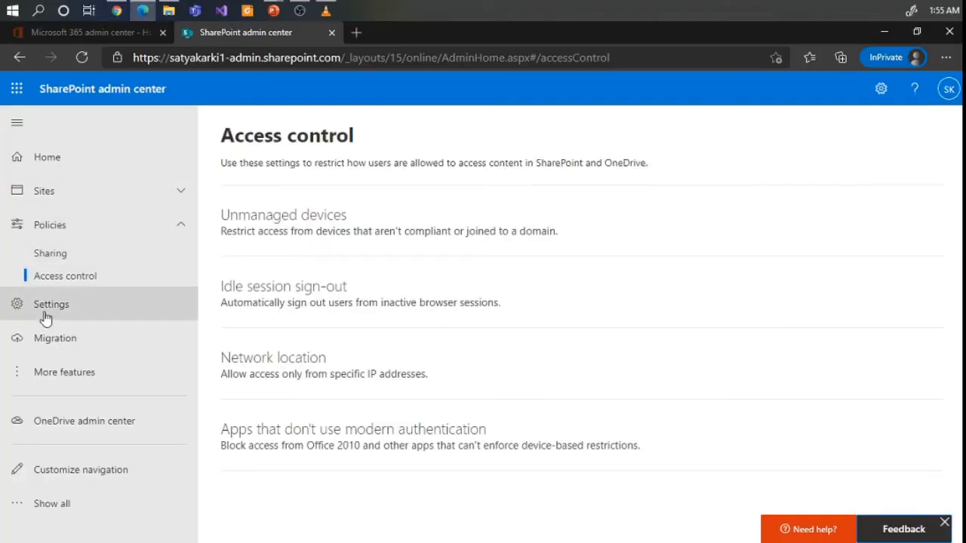
- Open the SharePoint Settings page and review the Default admin center, Pages and SharePoint notifications settings
left_click(44, 311)
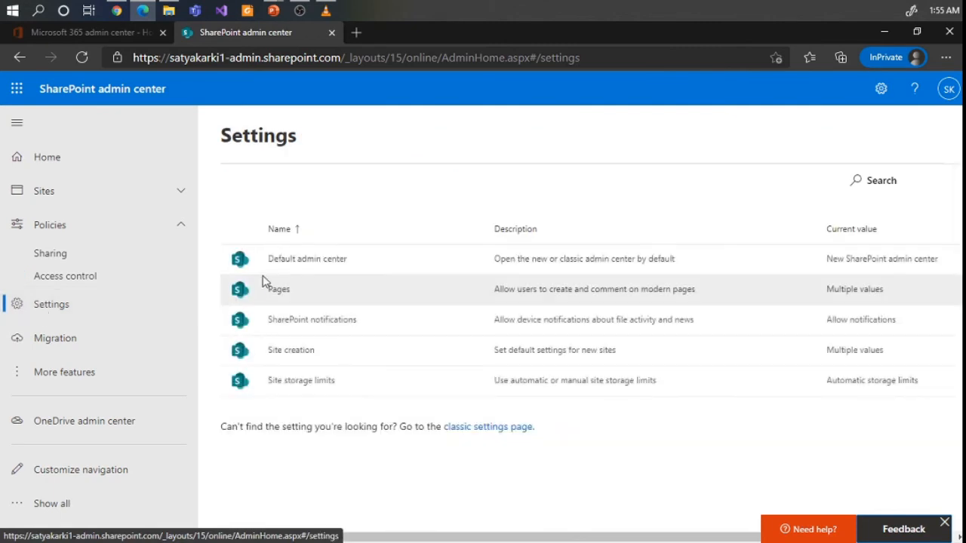
left_click(280, 260)
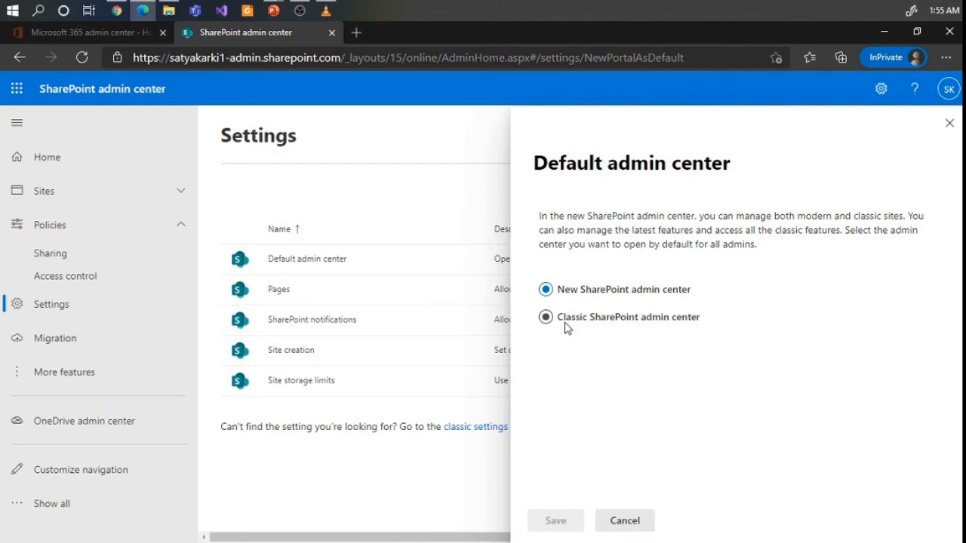
left_click(950, 124)
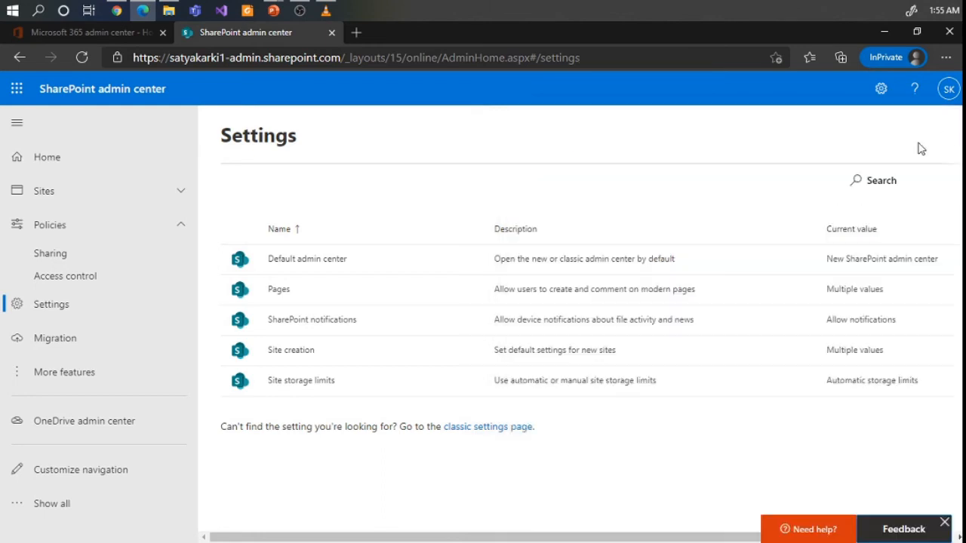
left_click(277, 294)
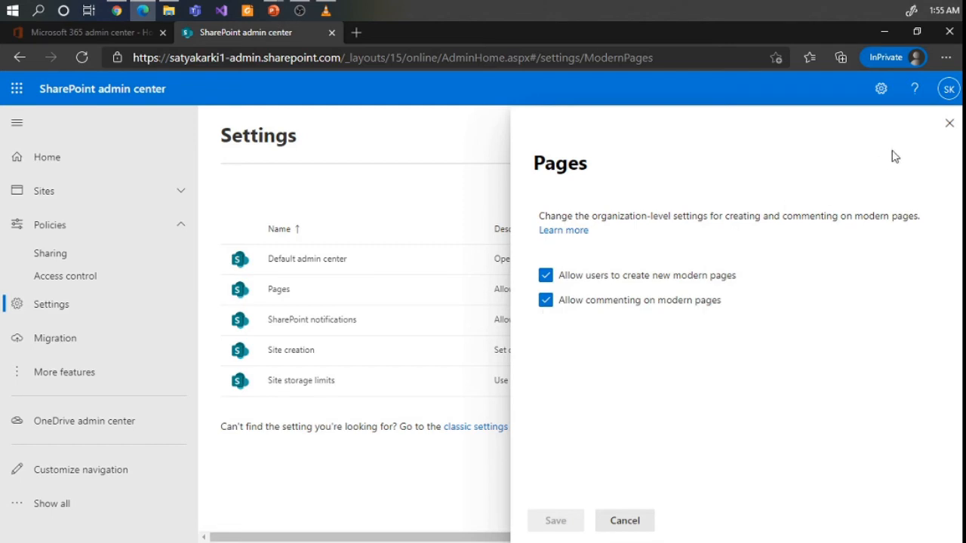
left_click(944, 130)
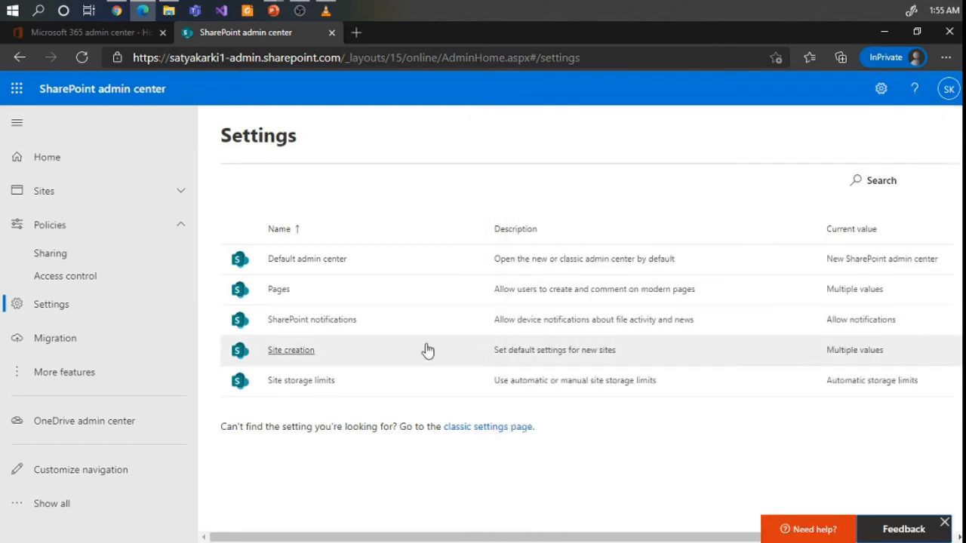
left_click(308, 326)
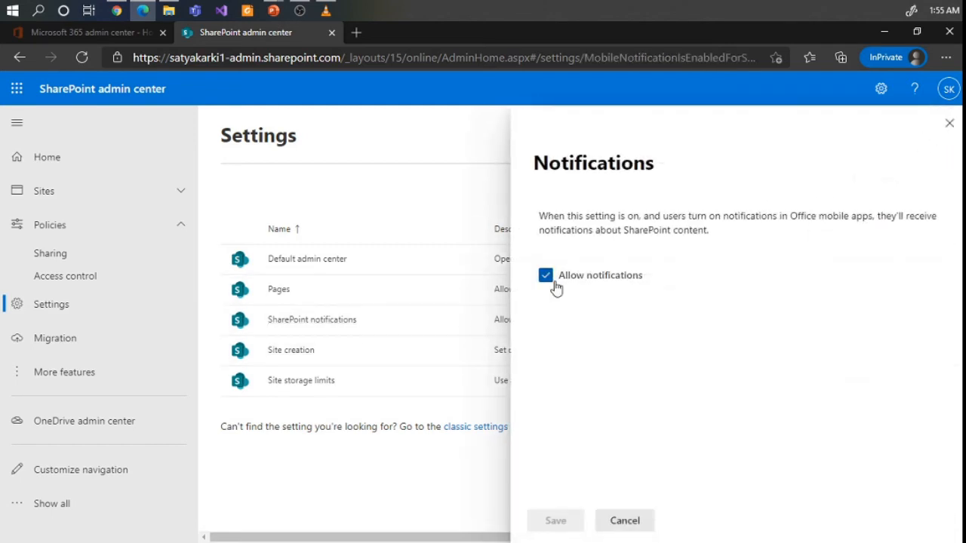
left_click(949, 123)
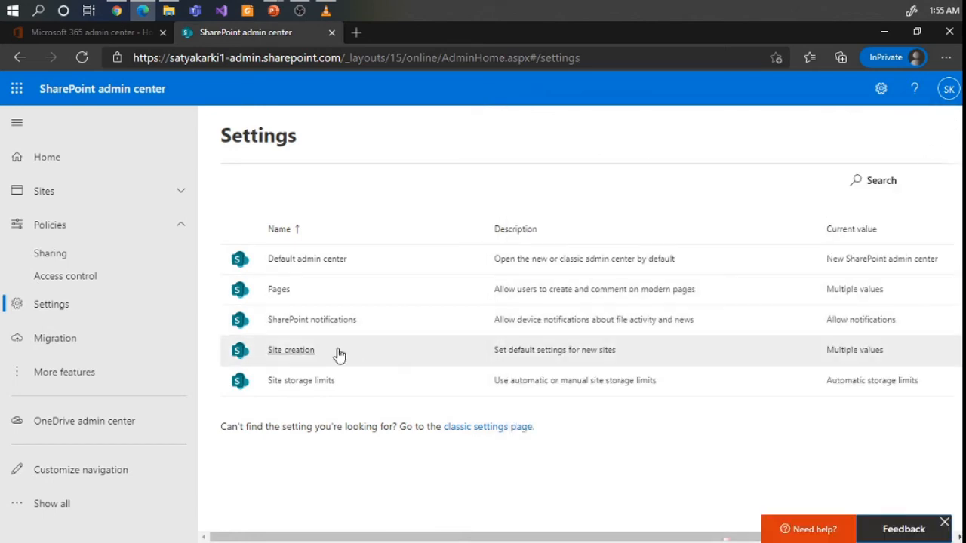
- Review the Site creation settings with the team site path and default time zone options, and the Site storage limits choices
left_click(280, 354)
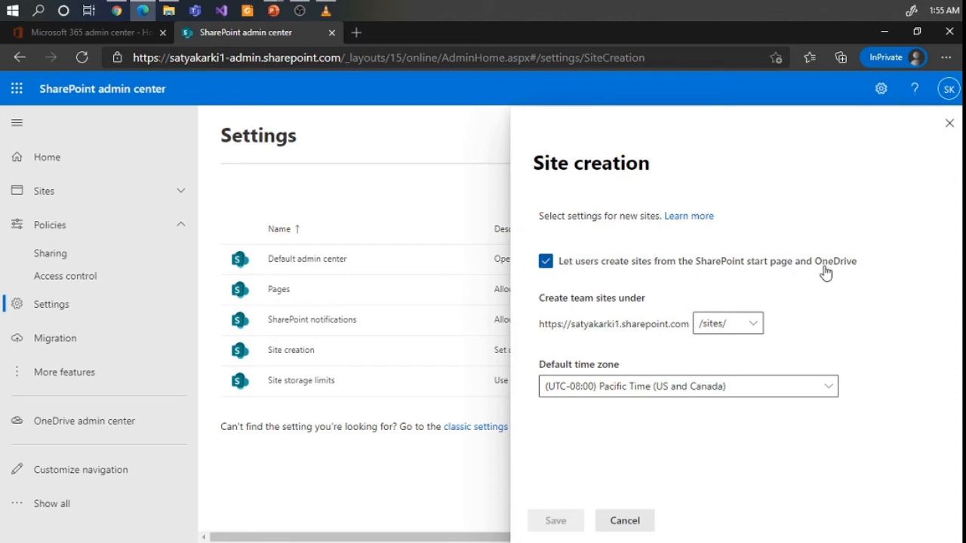
left_click(743, 323)
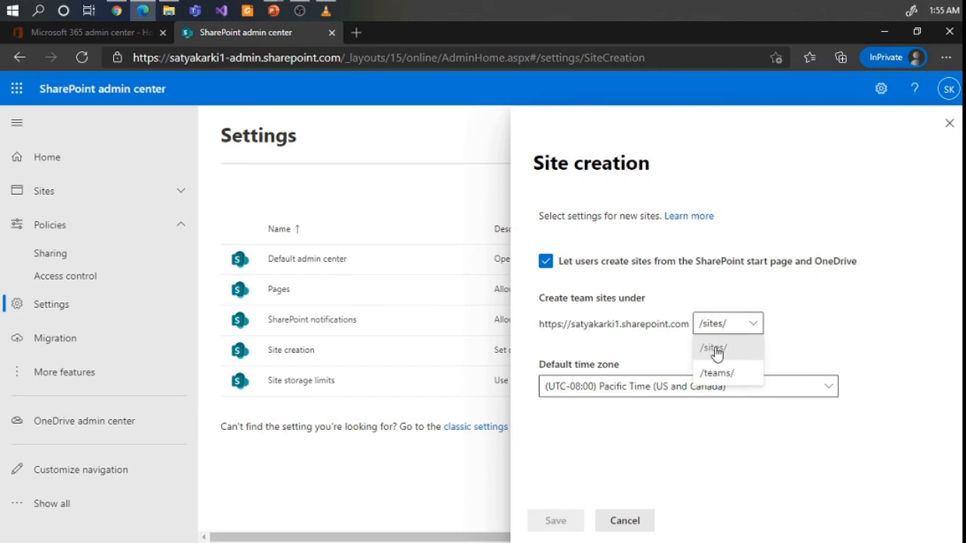
left_click(799, 356)
left_click(685, 388)
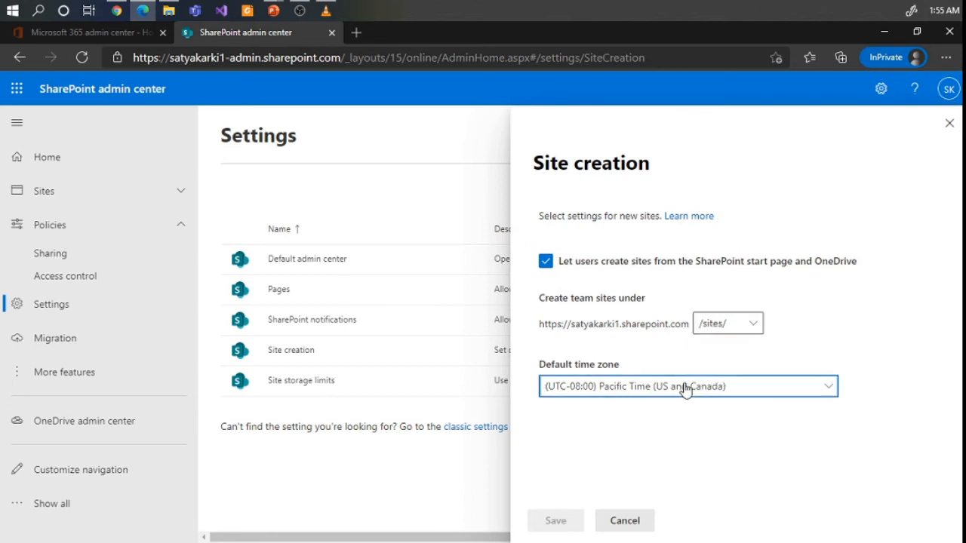
left_click(805, 348)
left_click(950, 123)
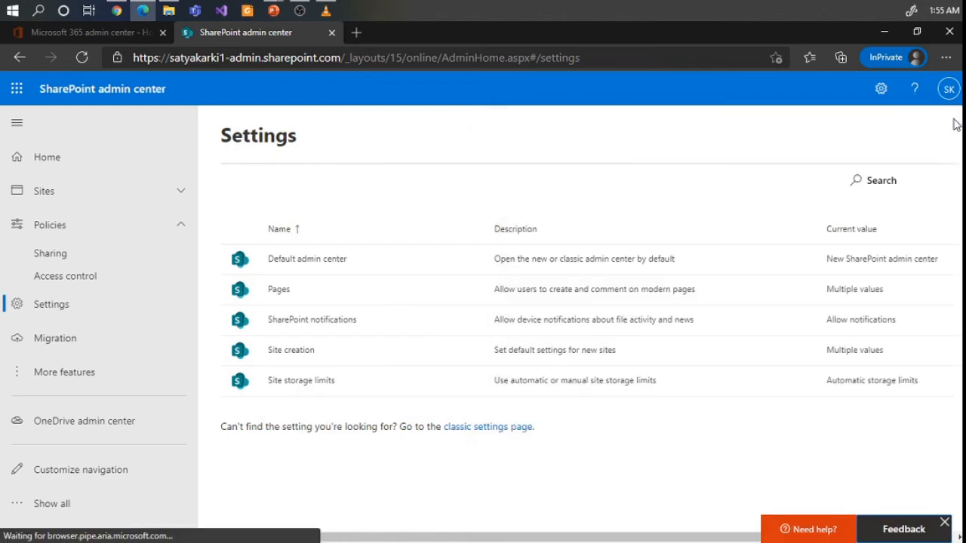
left_click(298, 388)
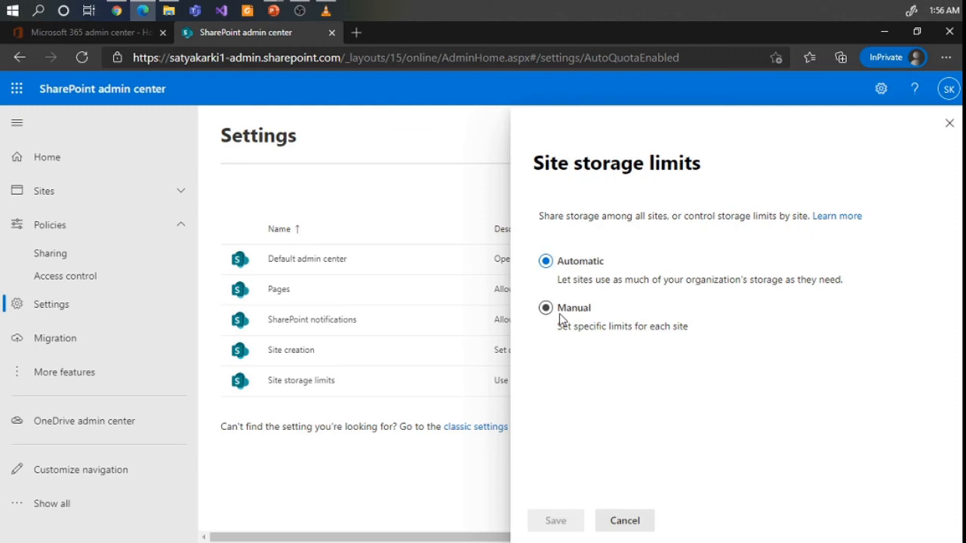
left_click(948, 124)
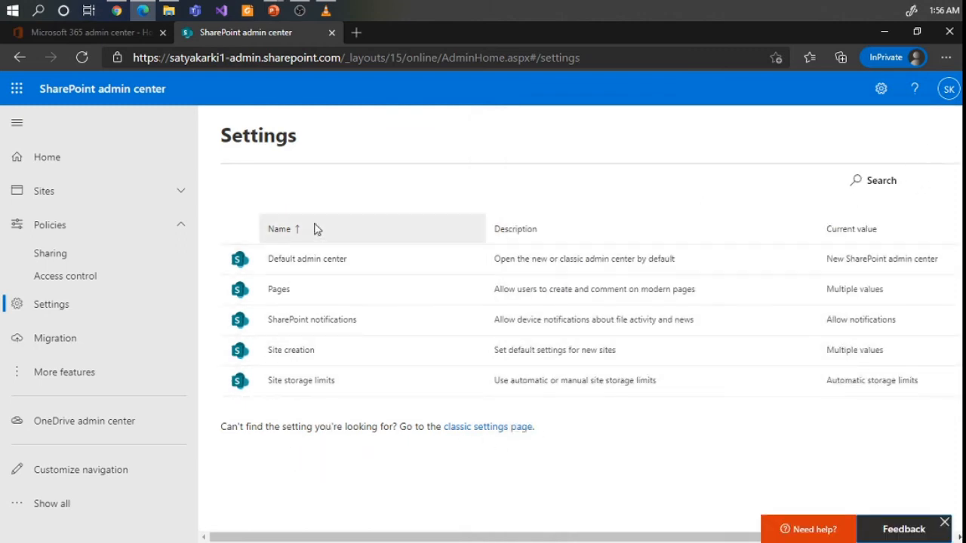
- Open the classic settings page and review its options from app tiles and storage management through to comments on Site Pages
left_click(476, 428)
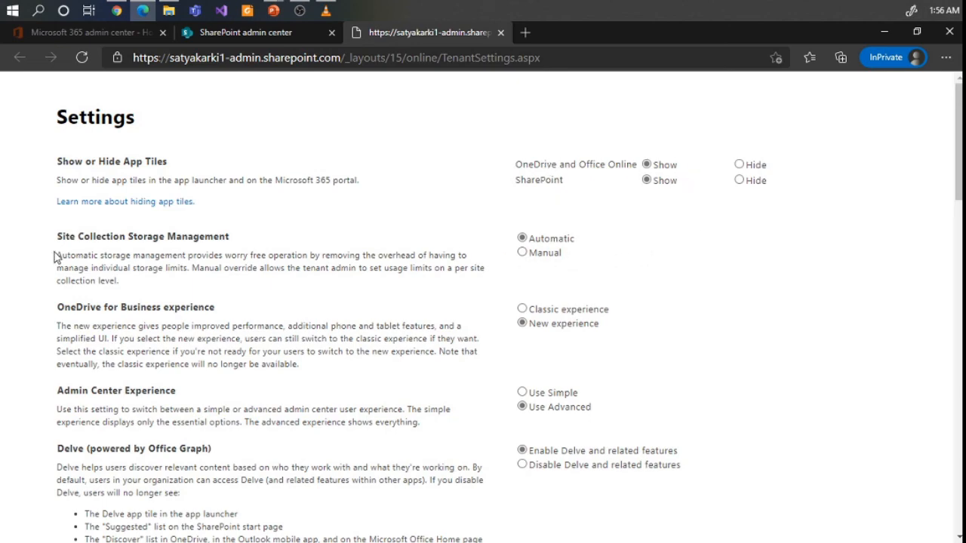
scroll(525, 145, "down", 3)
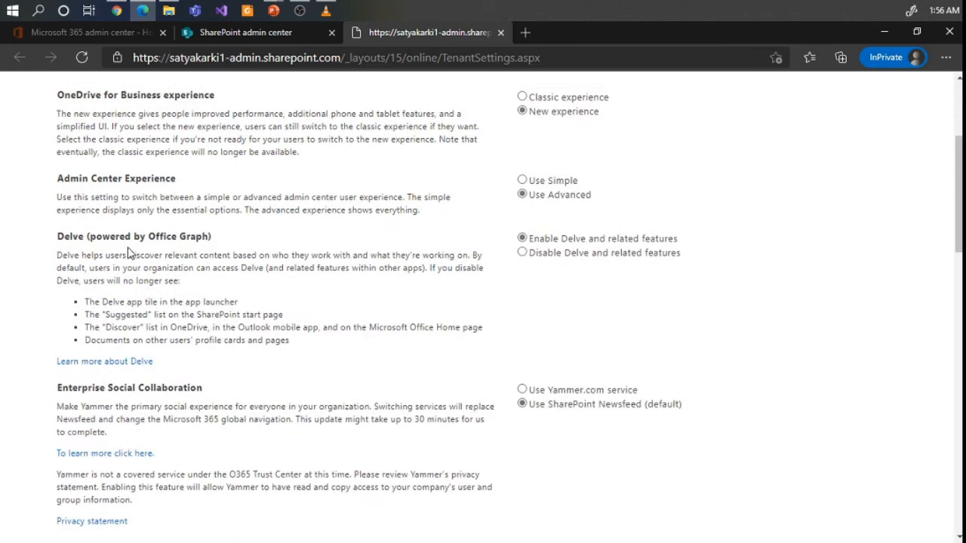
scroll(377, 321, "down", 3)
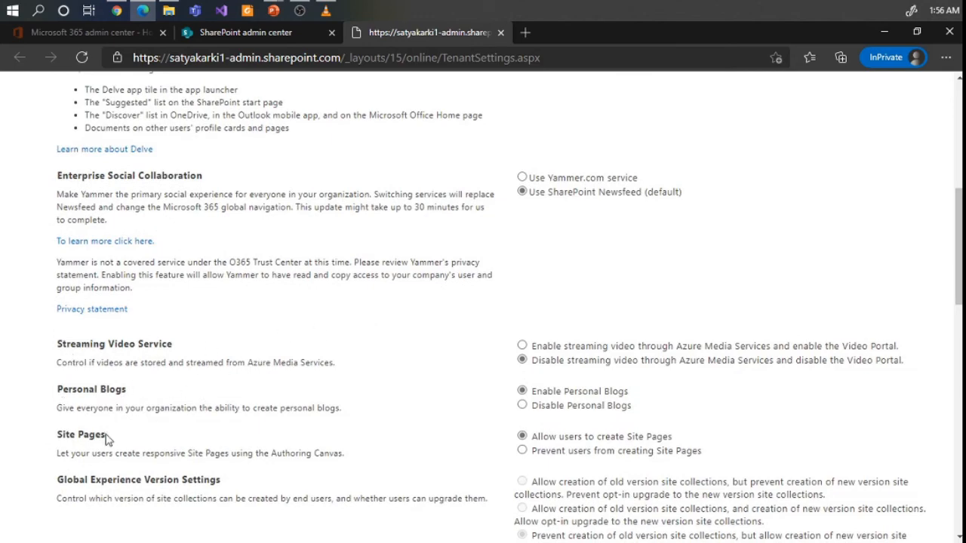
scroll(145, 427, "down", 4)
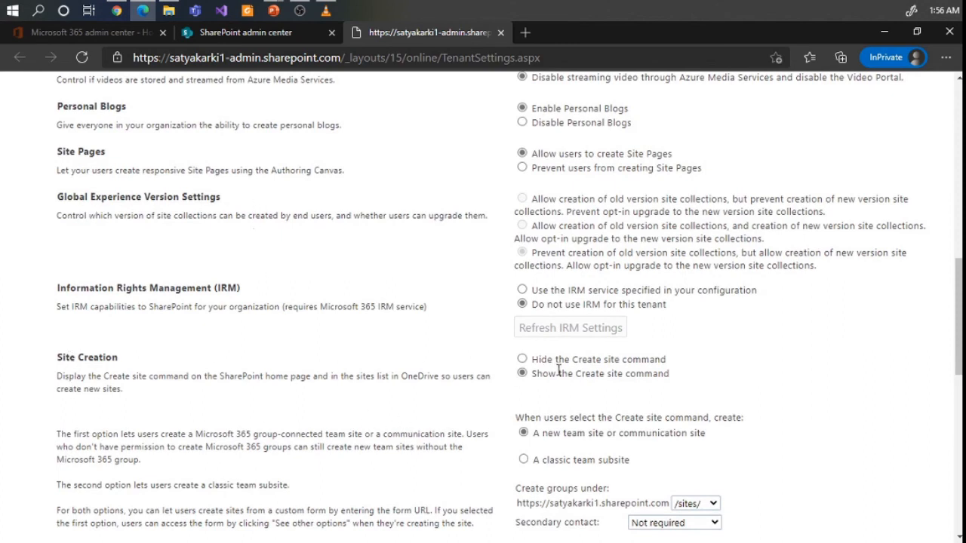
scroll(550, 396, "down", 4)
scroll(213, 398, "down", 3)
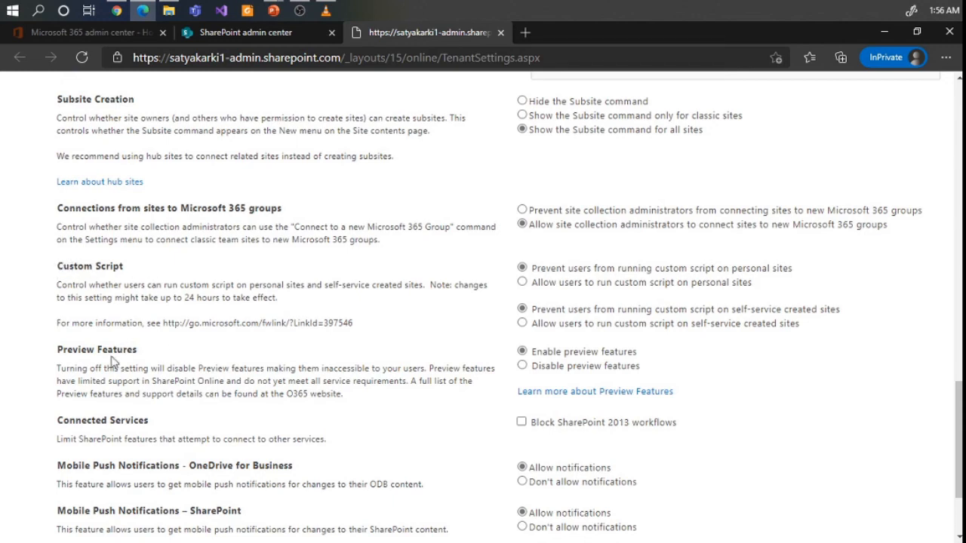
scroll(367, 474, "down", 3)
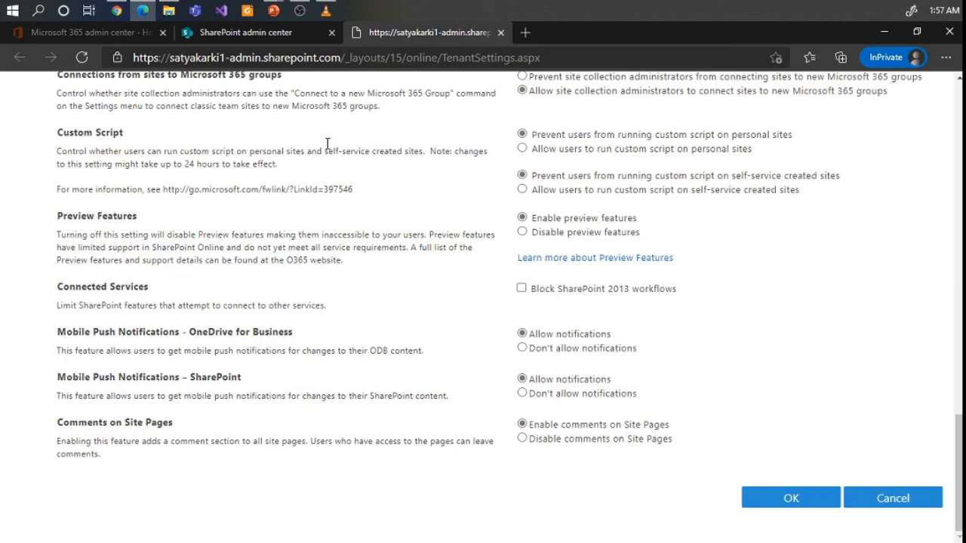
- Close the classic settings page and review the Migration page's options for file shares, SharePoint Server and cloud environments
left_click(500, 33)
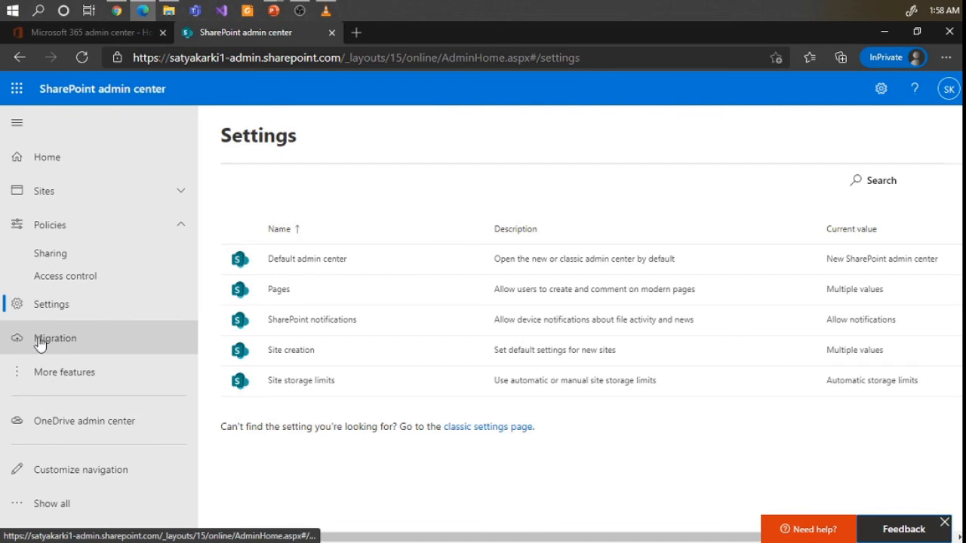
left_click(40, 339)
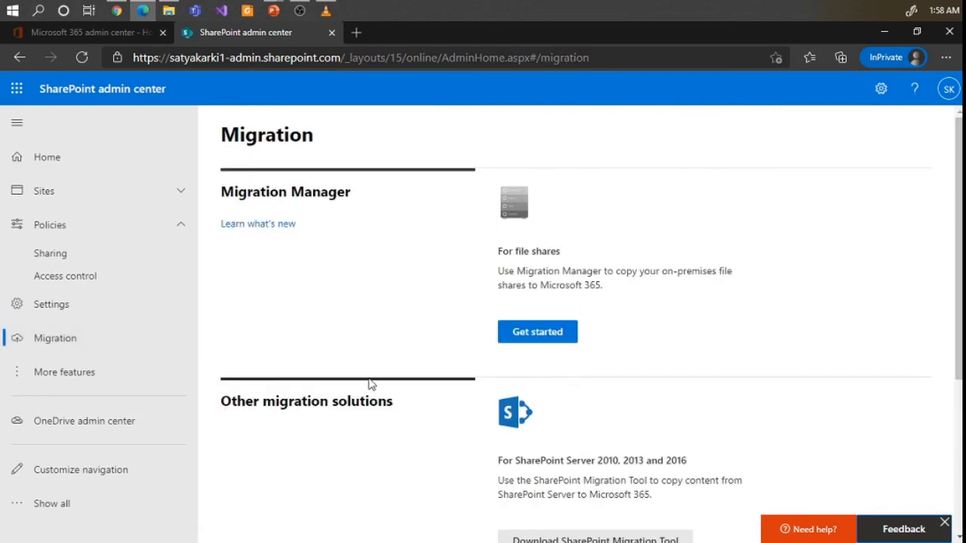
scroll(447, 372, "down", 3)
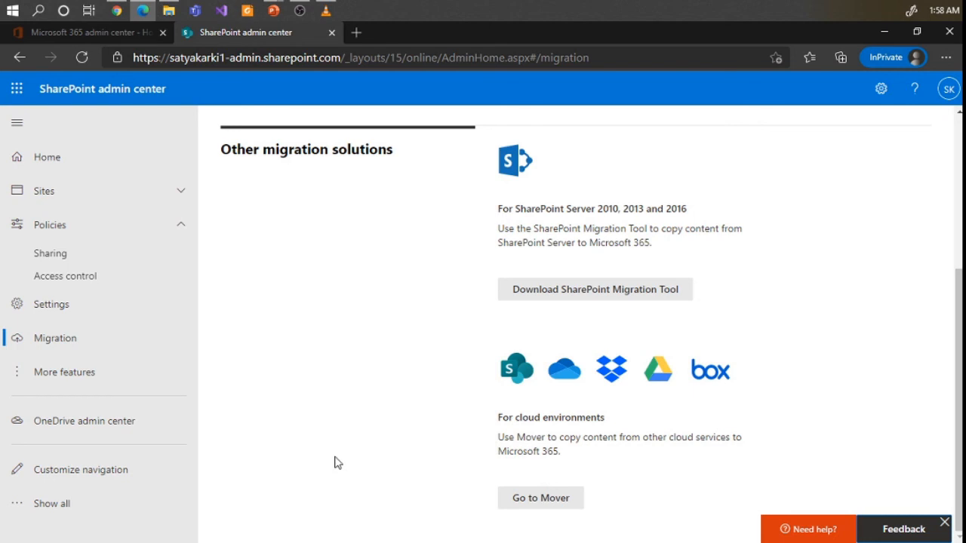
- Open the More features page and review the classic features from Term store and User profiles through to Hybrid picker and Classic site collections page
left_click(64, 374)
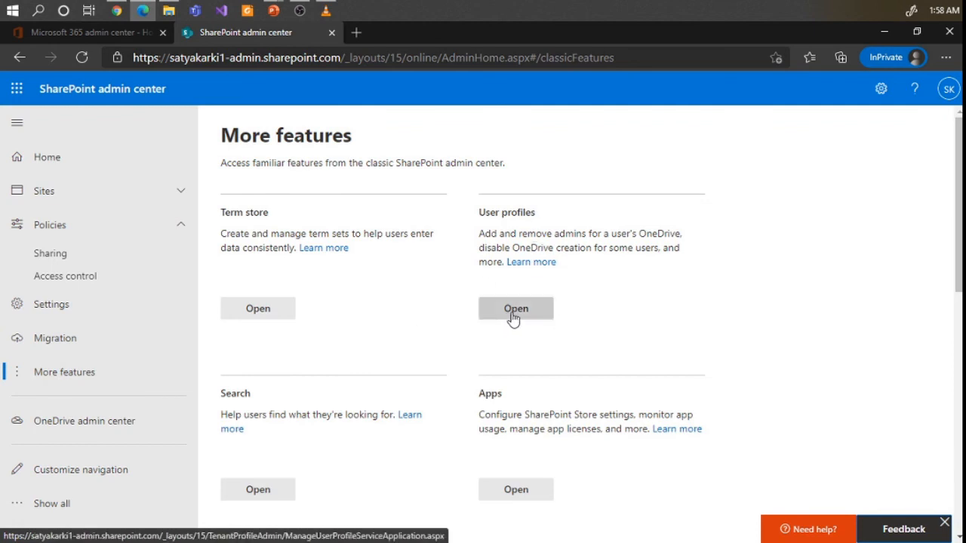
scroll(511, 319, "down", 3)
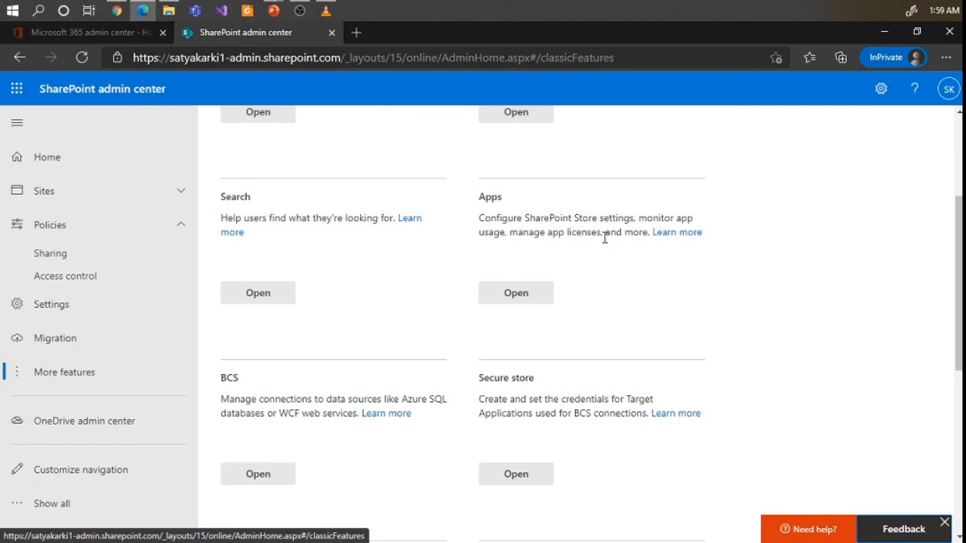
scroll(606, 244, "down", 3)
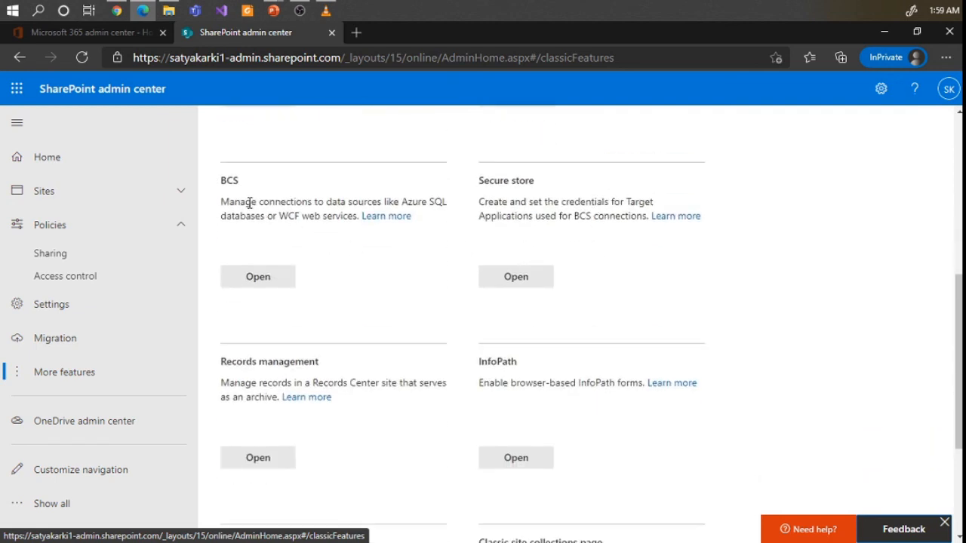
scroll(464, 323, "down", 2)
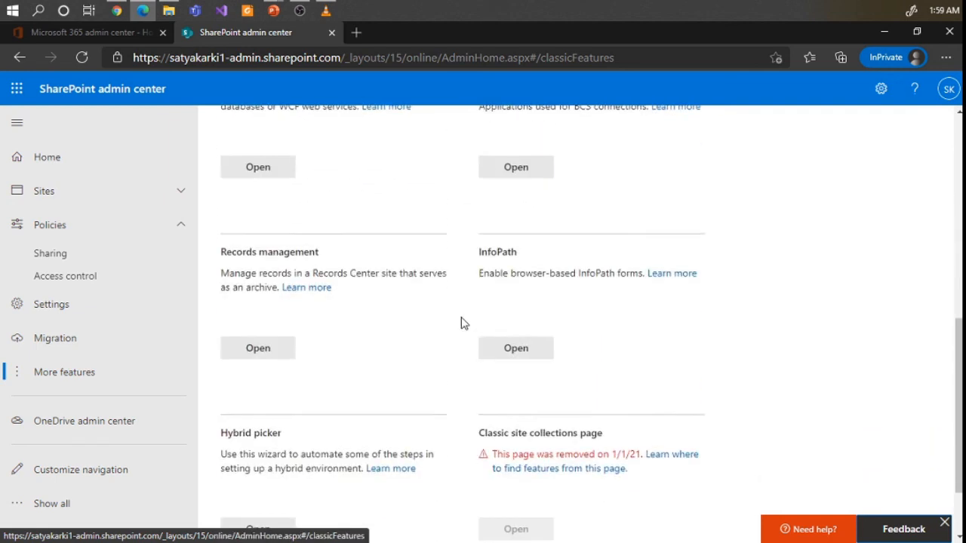
scroll(463, 323, "down", 1)
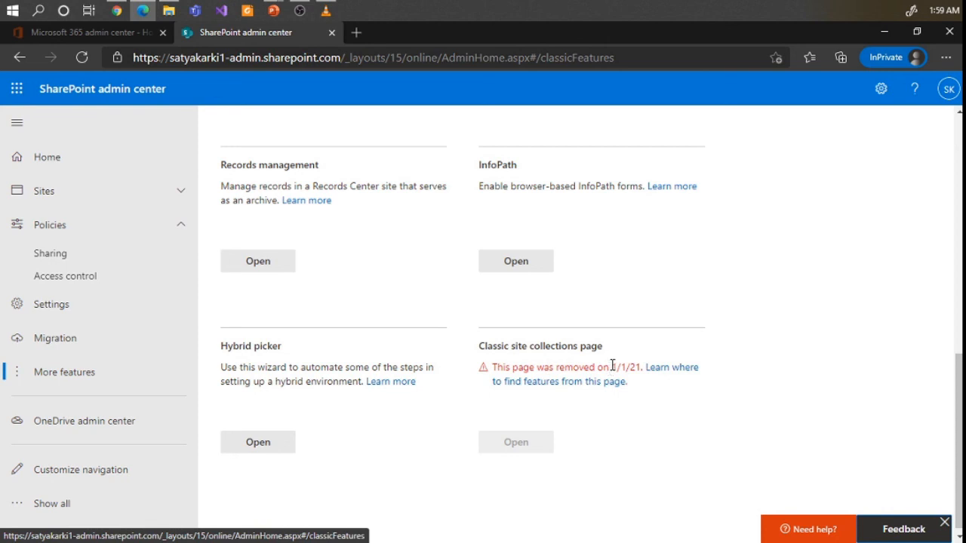
- Customize the navigation pane to show Content services and save the change
left_click(76, 473)
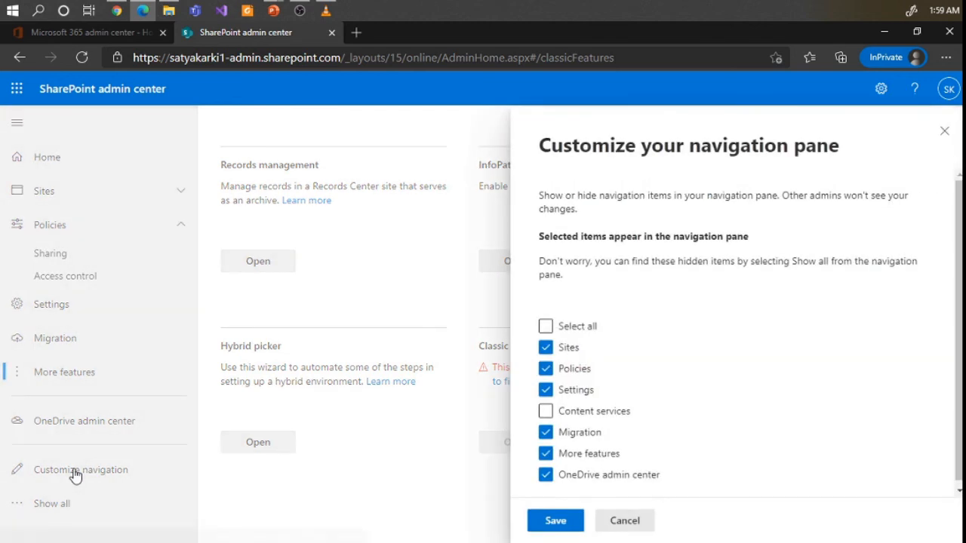
left_click(545, 412)
left_click(554, 520)
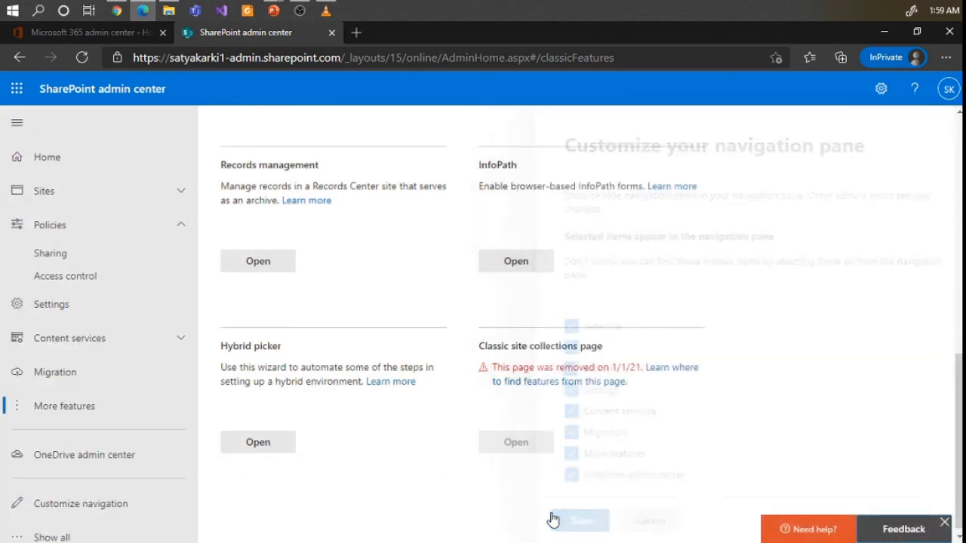
- Expand Content services and browse the site content types in the Content type gallery
left_click(67, 344)
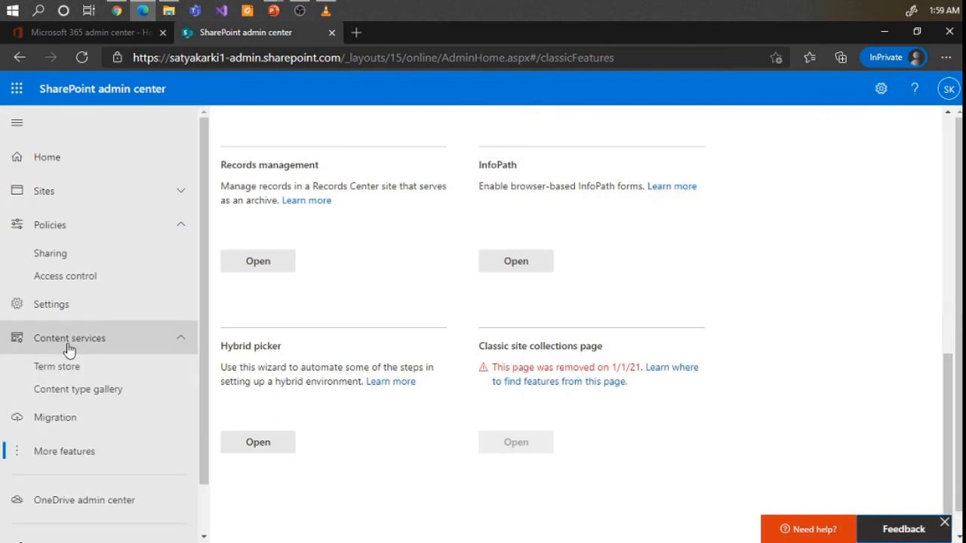
left_click(75, 390)
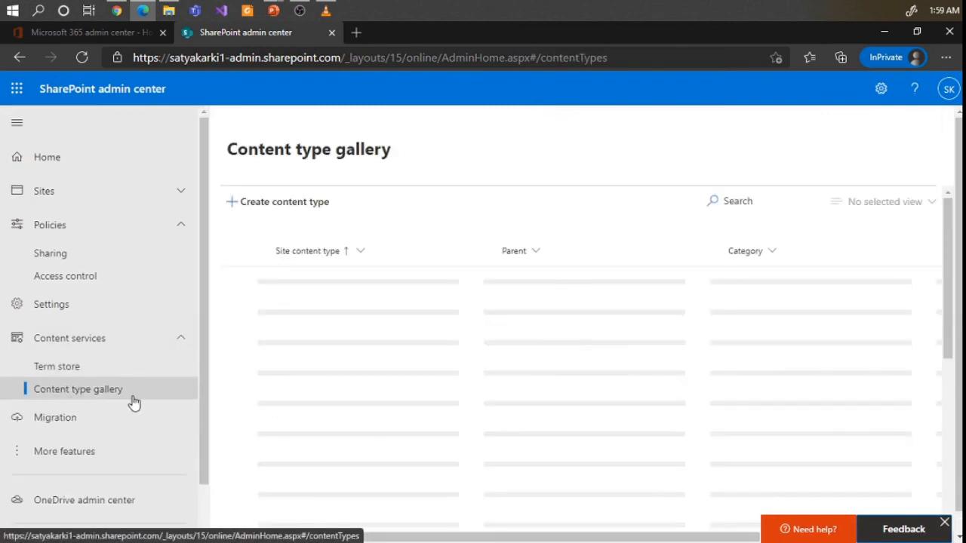
scroll(327, 347, "down", 2)
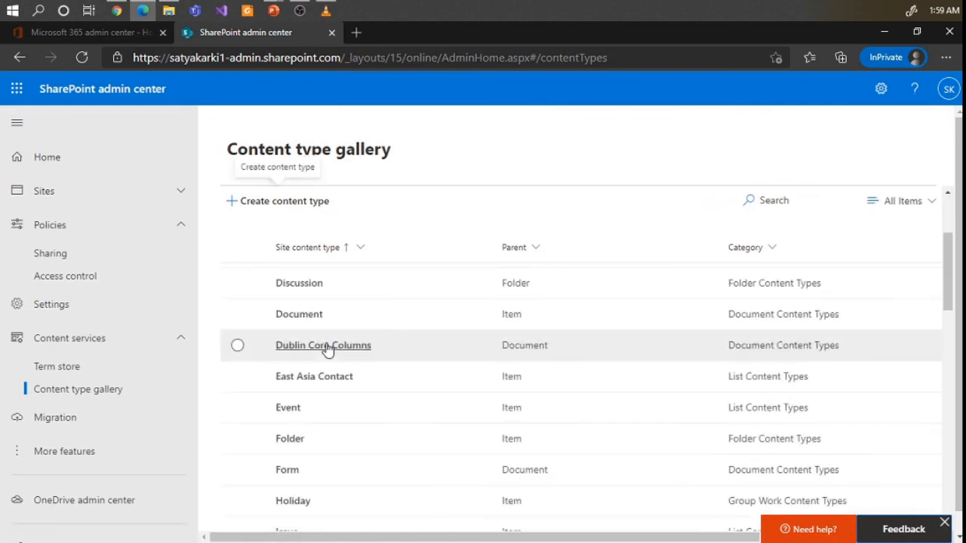
scroll(327, 349, "up", 2)
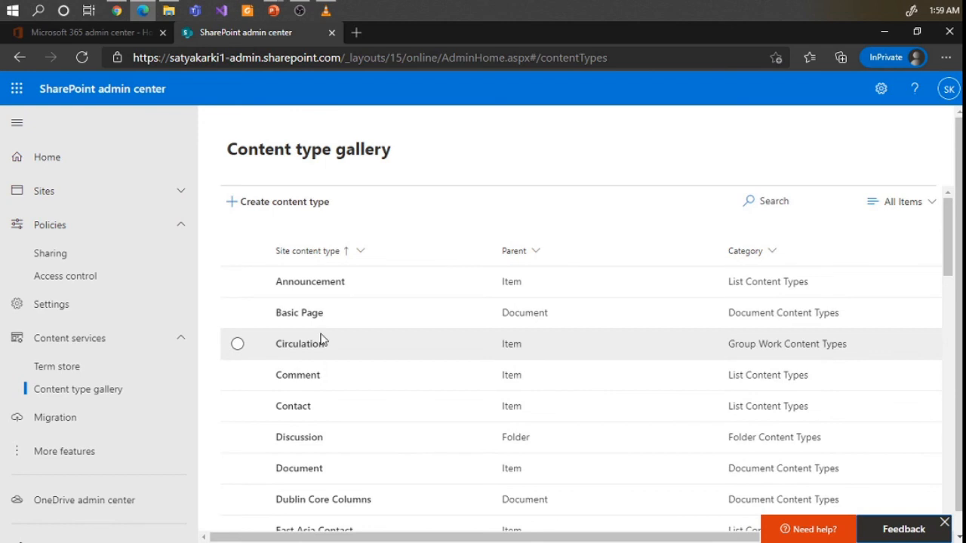
- Return to the admin center home page and revisit the Sites and Policies navigation groups
left_click(68, 172)
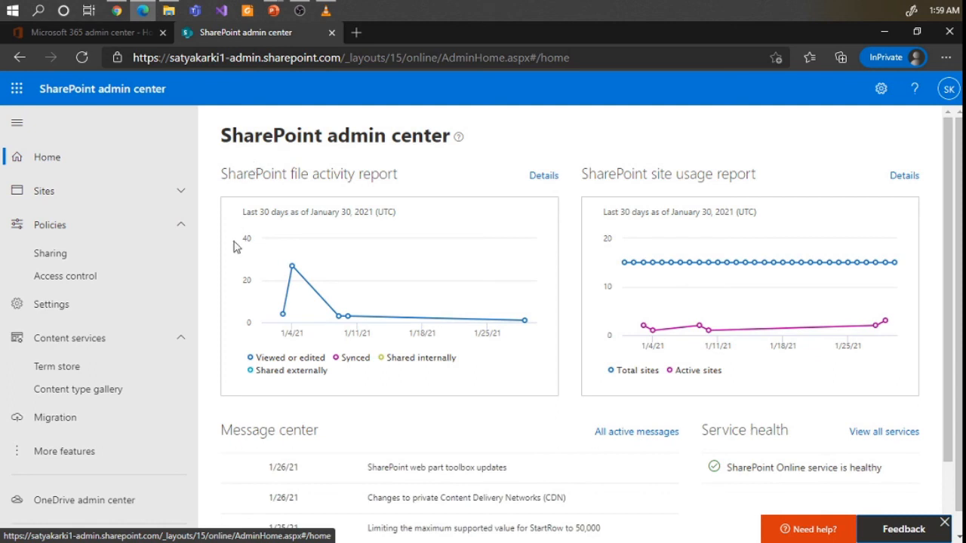
left_click(54, 195)
left_click(63, 224)
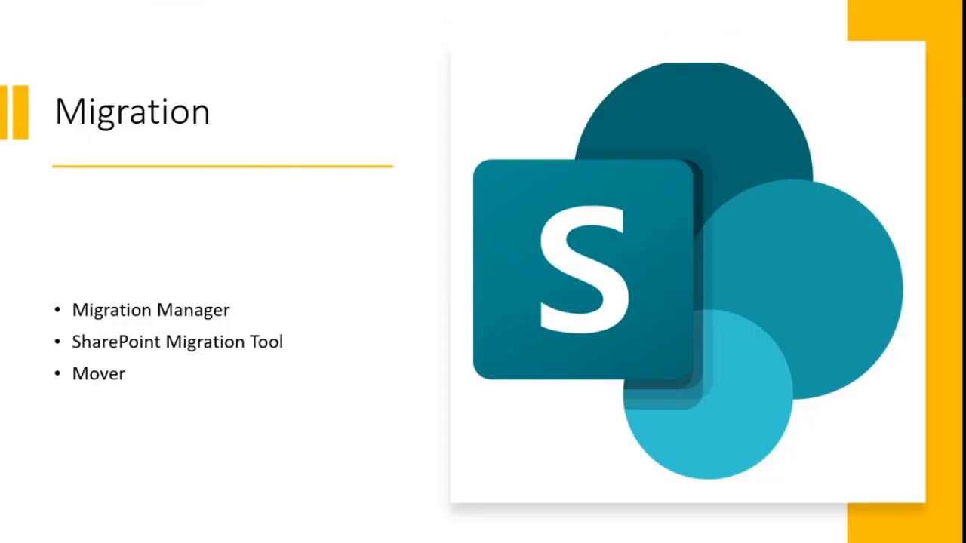
key("Right")
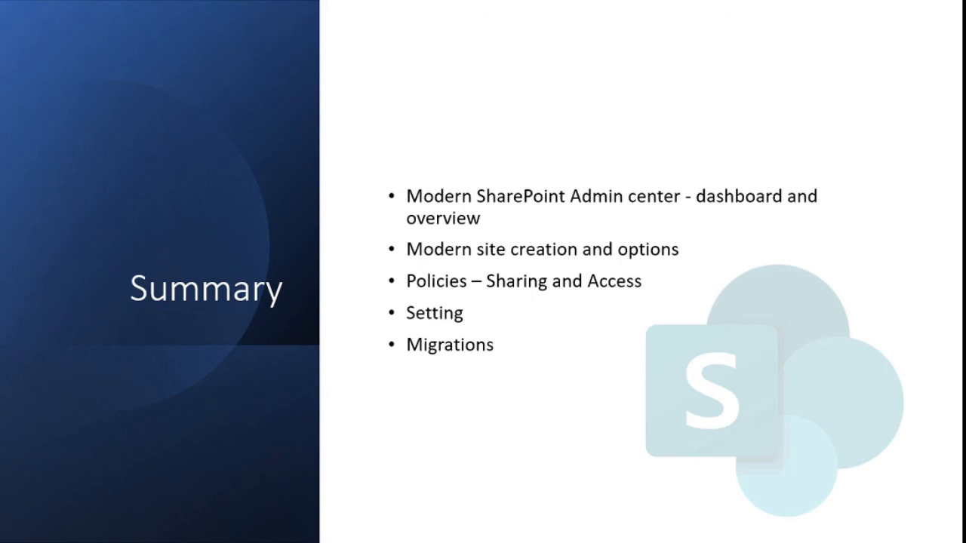